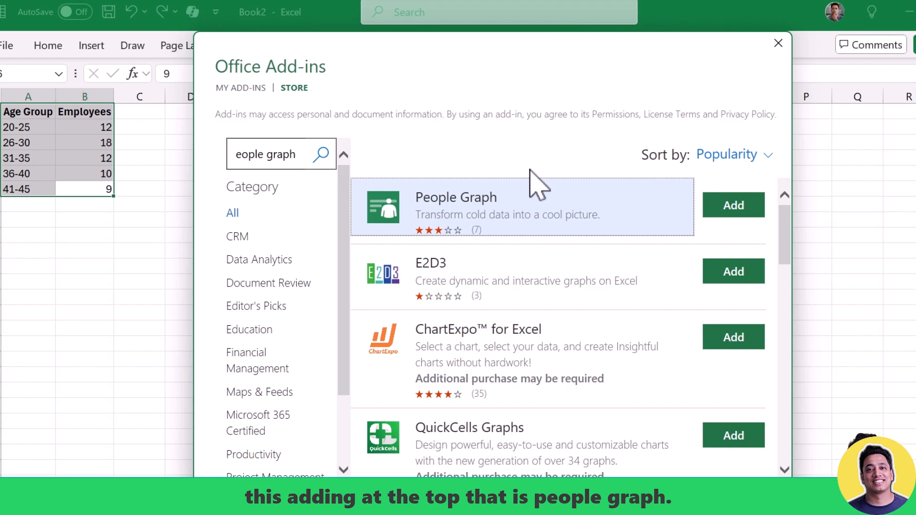
# Add the People Graph add-in from the store, accepting its terms, and move the inserted graph closer to the age group data.
pyautogui.click(737, 210)
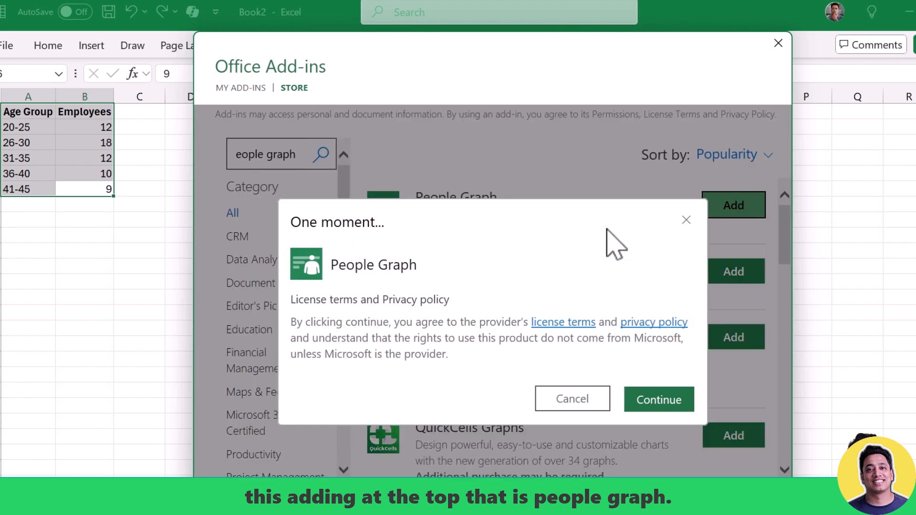
pyautogui.click(660, 323)
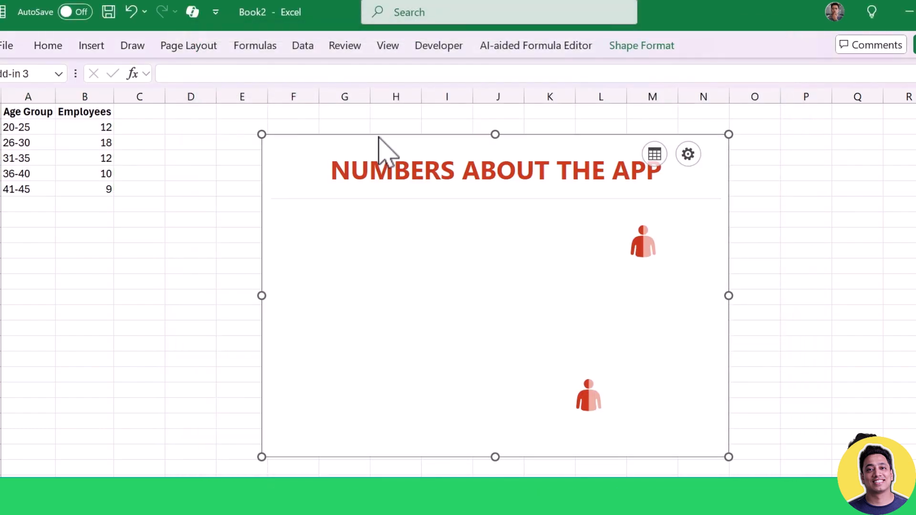
pyautogui.moveTo(384, 134); pyautogui.dragTo(347, 126)
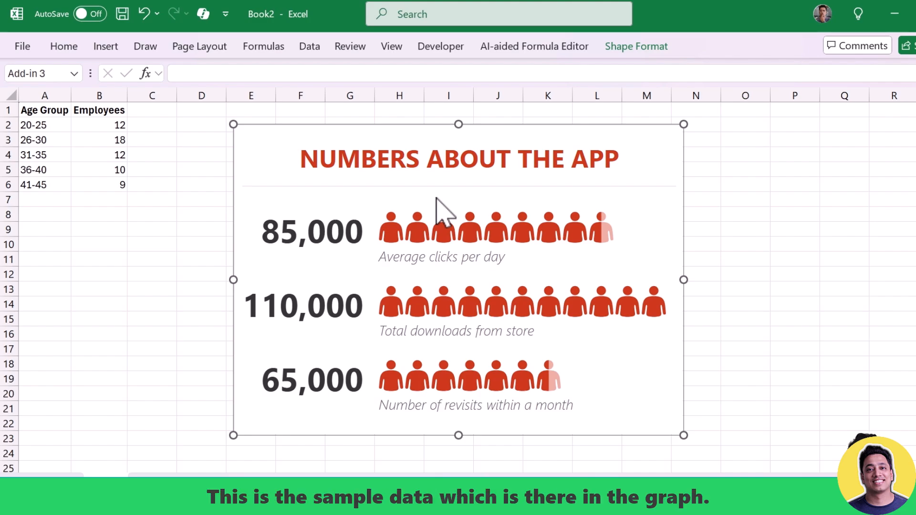
pyautogui.moveTo(556, 130); pyautogui.dragTo(531, 126)
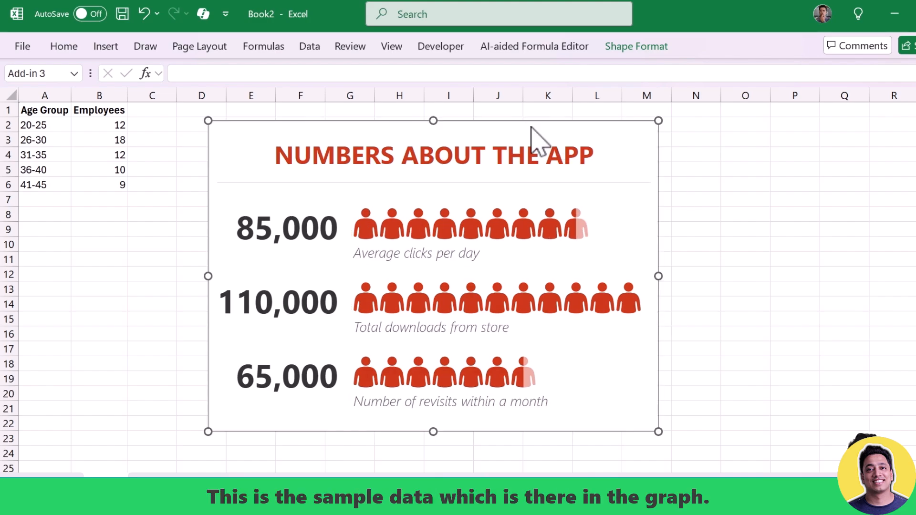
# Create the people graph from the Age Group and Employees data in A1:B6.
pyautogui.click(607, 167)
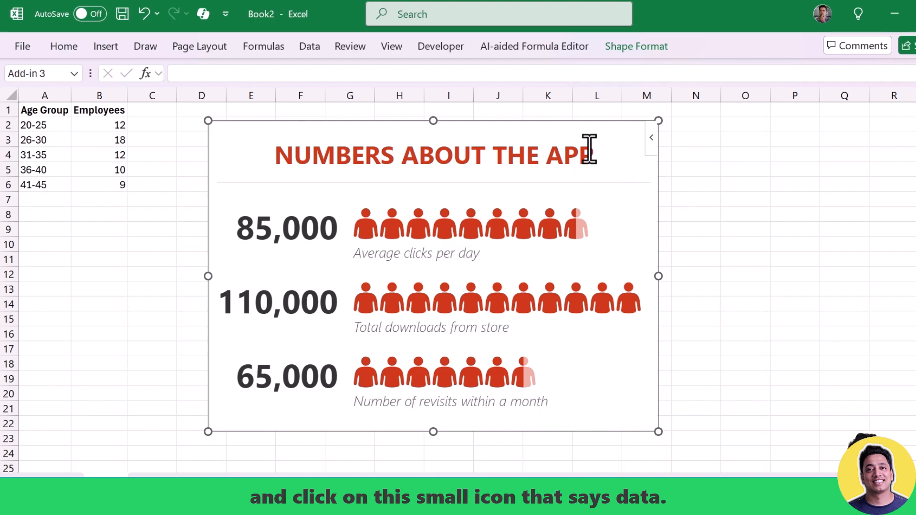
pyautogui.click(604, 158)
pyautogui.click(589, 143)
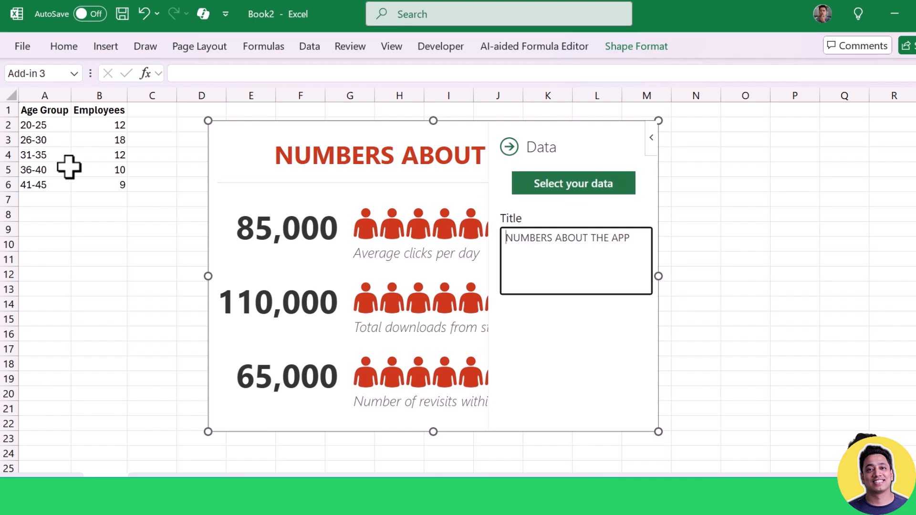
pyautogui.moveTo(41, 112); pyautogui.dragTo(117, 185)
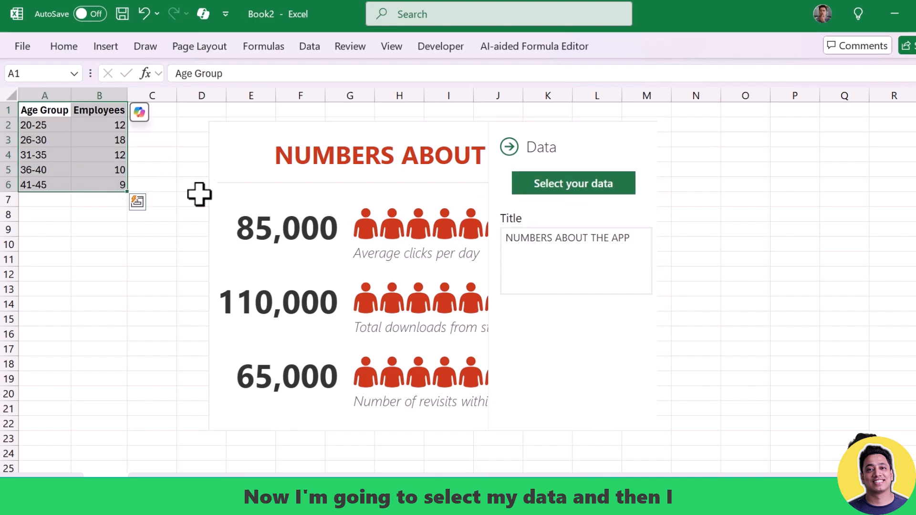
pyautogui.click(549, 188)
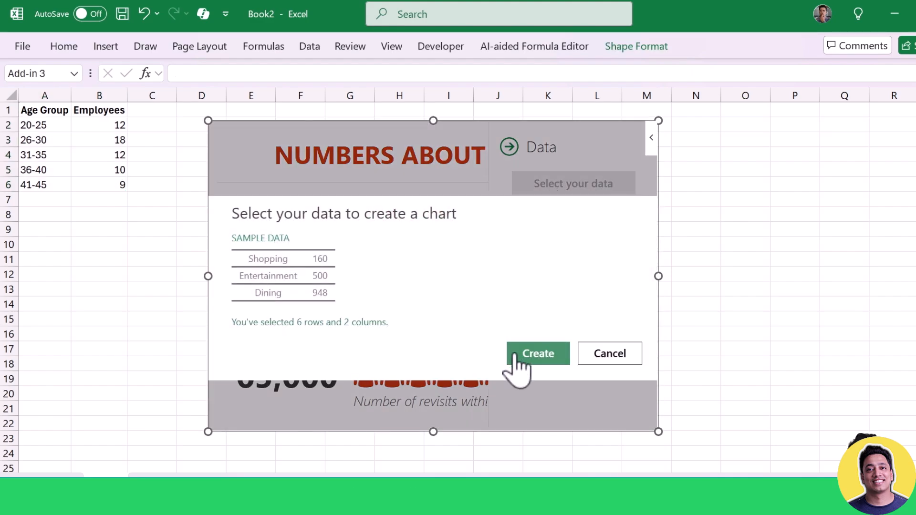
pyautogui.click(536, 353)
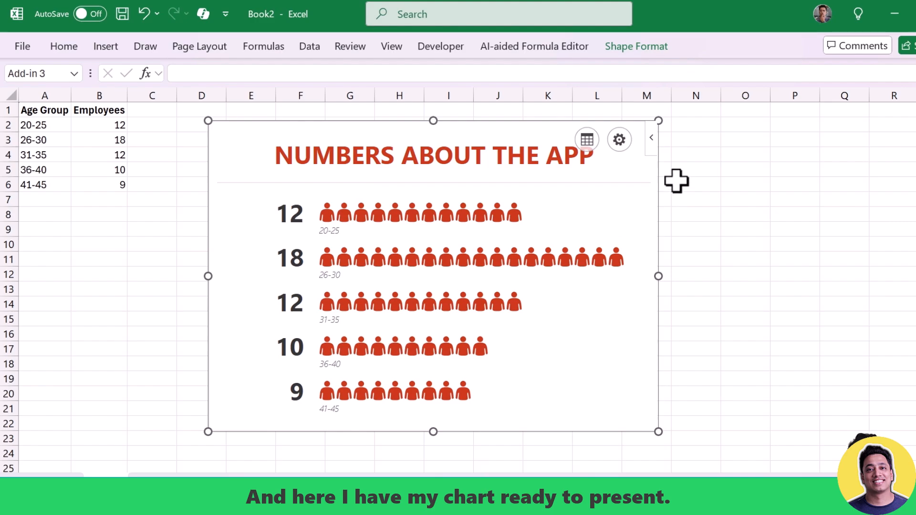
# Try the yellow Type 2 layout for the people graph and switch it to the blue type with the striped background.
pyautogui.click(619, 139)
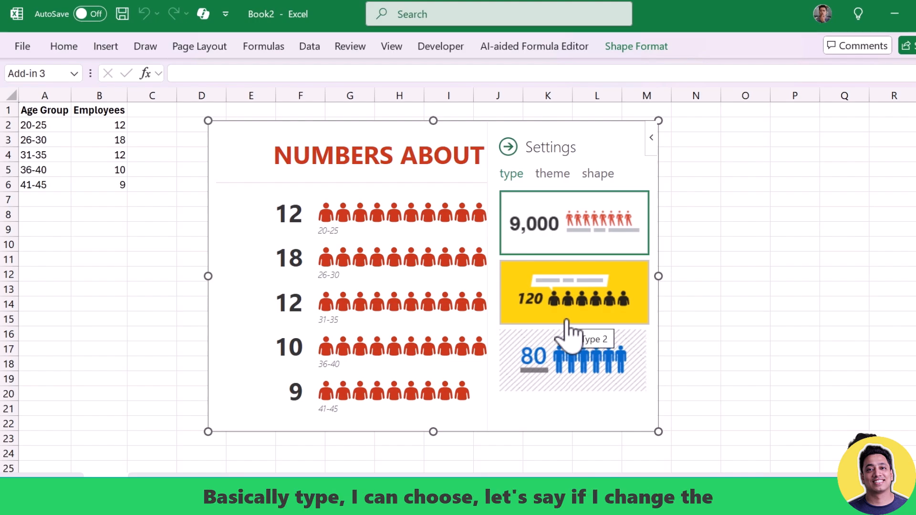
pyautogui.click(584, 313)
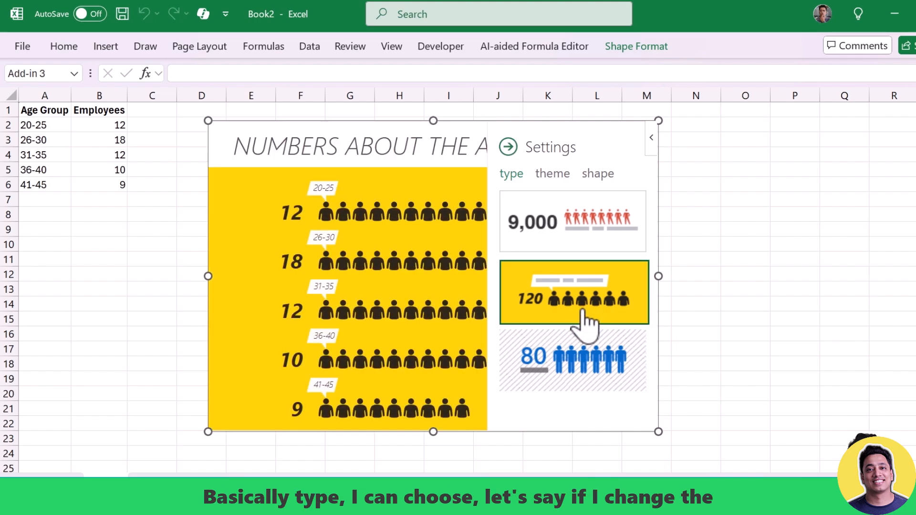
pyautogui.click(581, 351)
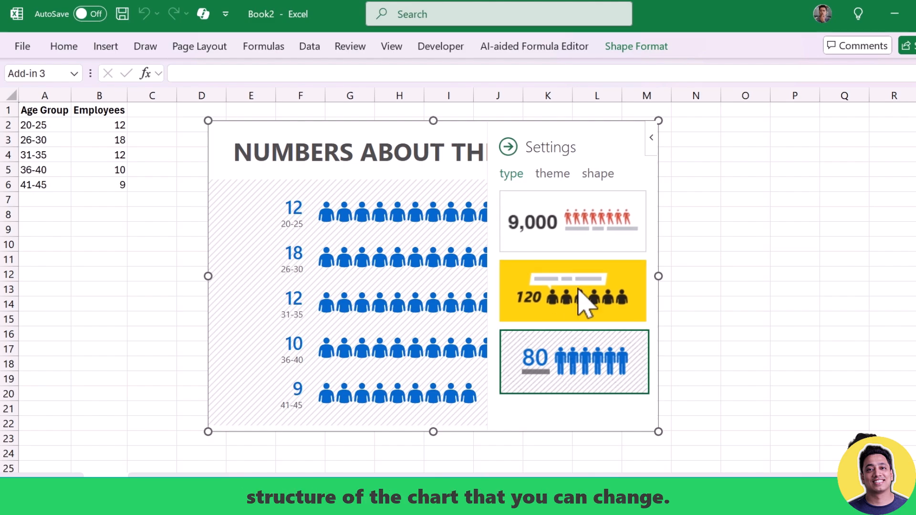
# Try several color themes on the people graph, including green on dark and red, and settle on dark grey with light blue figures.
pyautogui.click(555, 176)
pyautogui.click(549, 297)
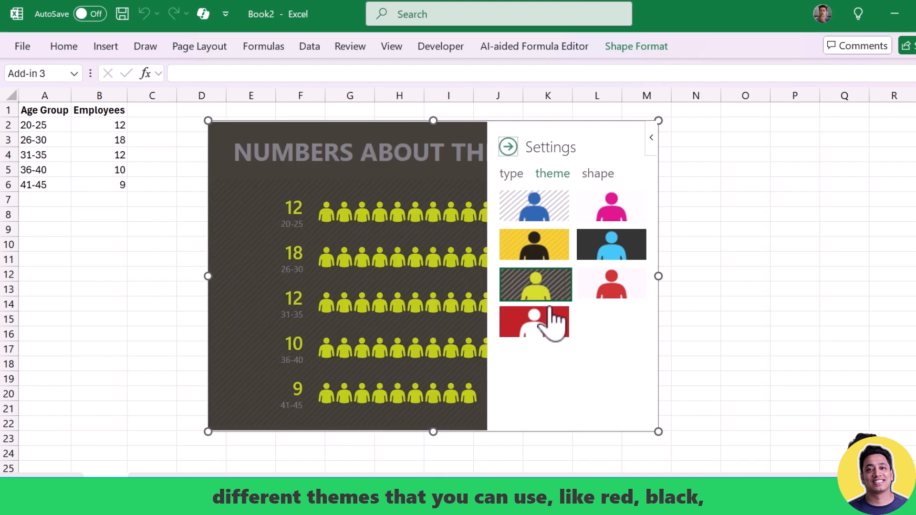
pyautogui.click(535, 324)
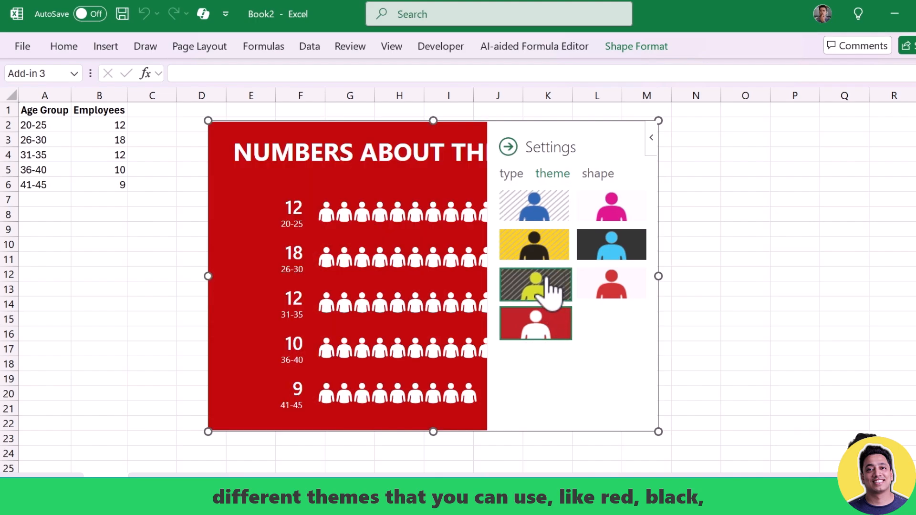
pyautogui.click(549, 291)
pyautogui.click(556, 254)
pyautogui.click(610, 223)
pyautogui.click(612, 253)
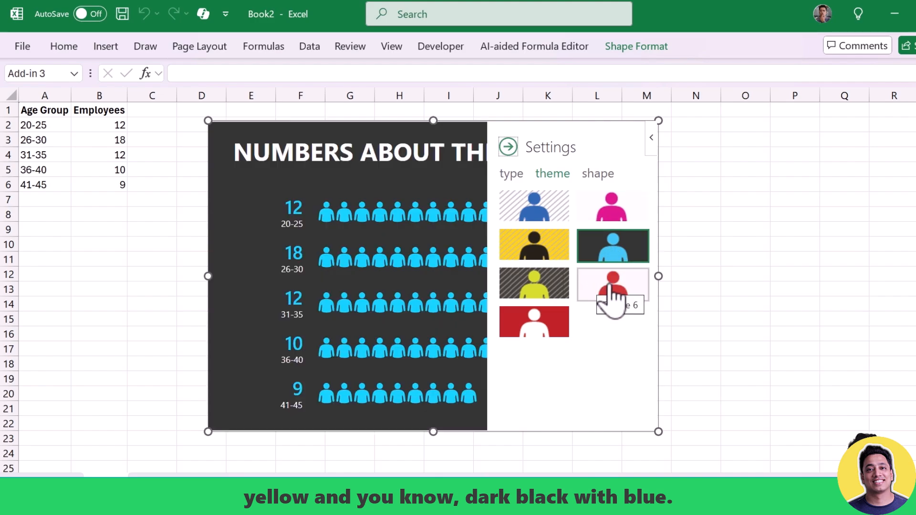
# Change the graph's icon shape, trying the box, watch, dolphin and strapless dress and ending with the jacket.
pyautogui.click(598, 174)
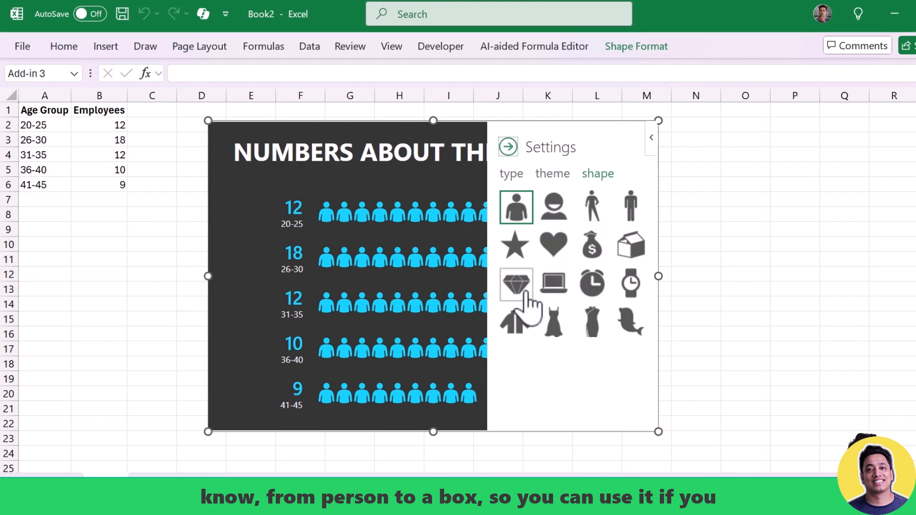
pyautogui.click(637, 250)
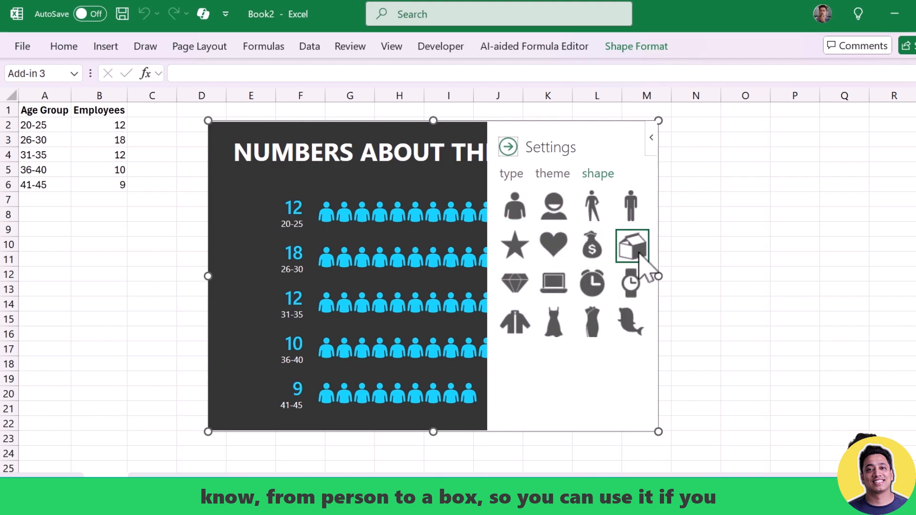
pyautogui.click(633, 285)
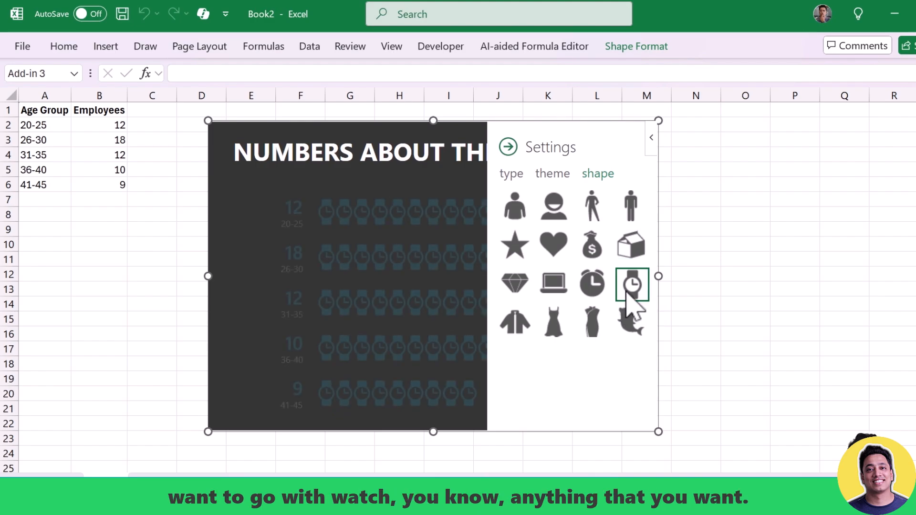
pyautogui.click(628, 318)
pyautogui.click(593, 322)
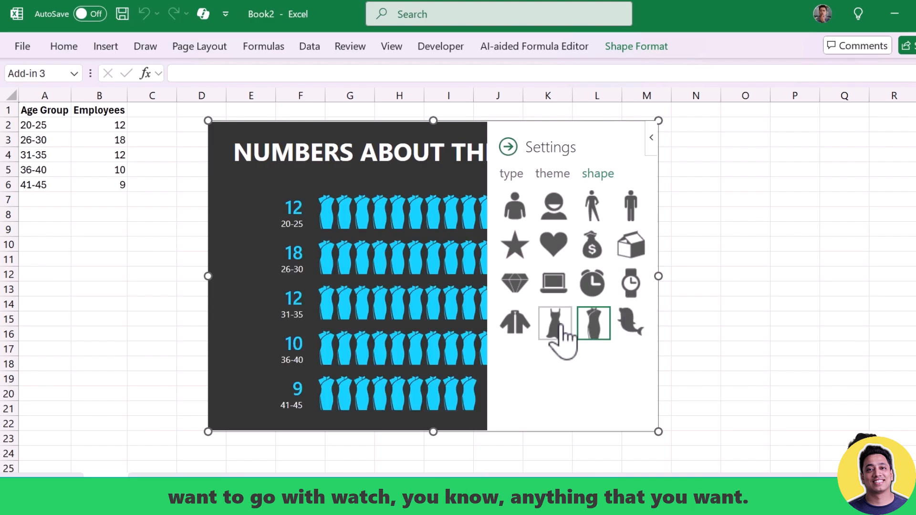
pyautogui.click(529, 317)
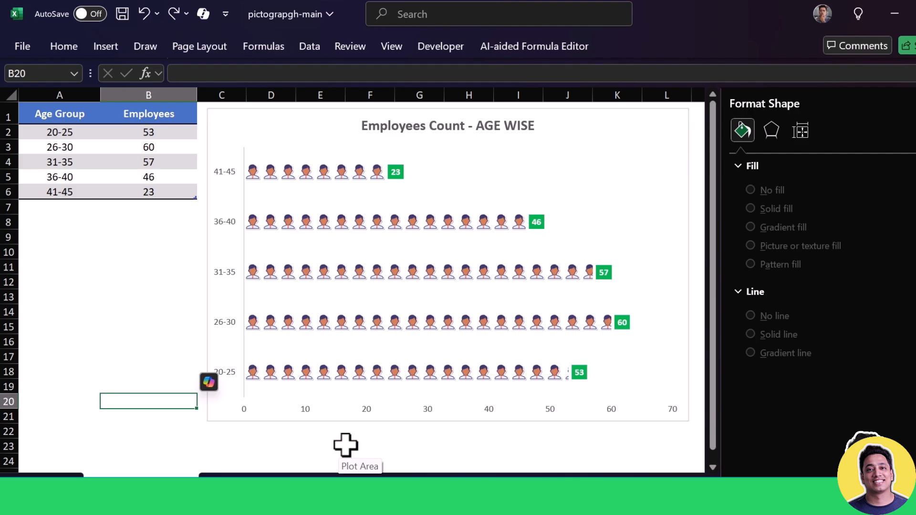
# Delete the "Employees Count - AGE WISE" chart in the pictograpgh-main workbook and marquee-select the three person icons on the desktop.
pyautogui.click(415, 425)
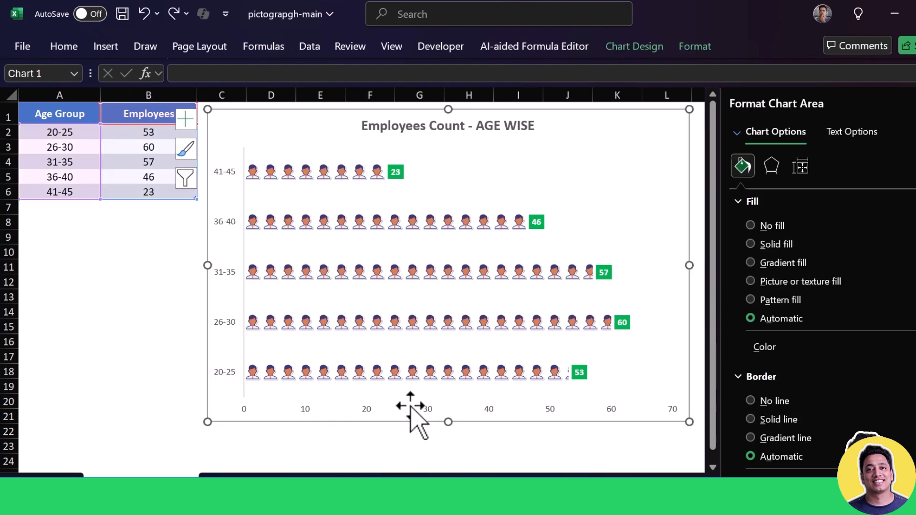
pyautogui.press('Delete')
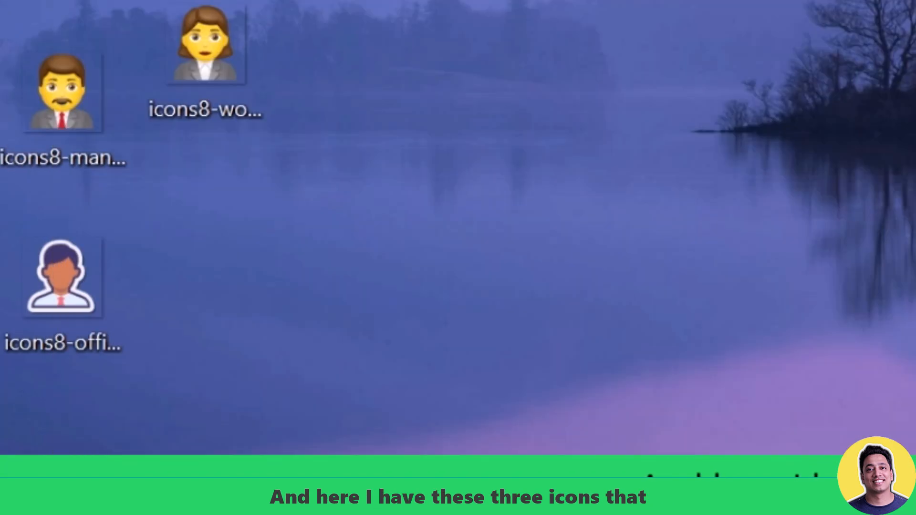
pyautogui.moveTo(433, 1); pyautogui.dragTo(12, 362)
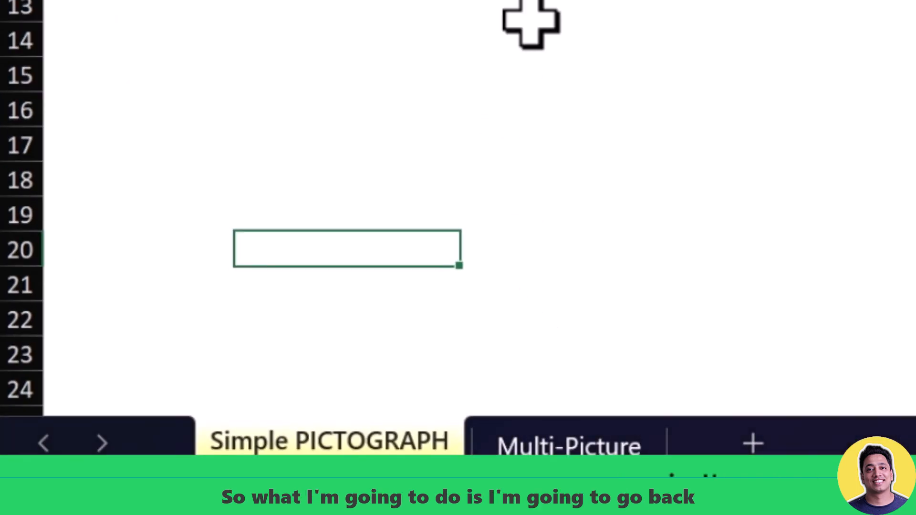
# Insert a 2-D clustered bar chart from the table in A1:B6 and position it beside the table.
pyautogui.moveTo(63, 113); pyautogui.dragTo(149, 190)
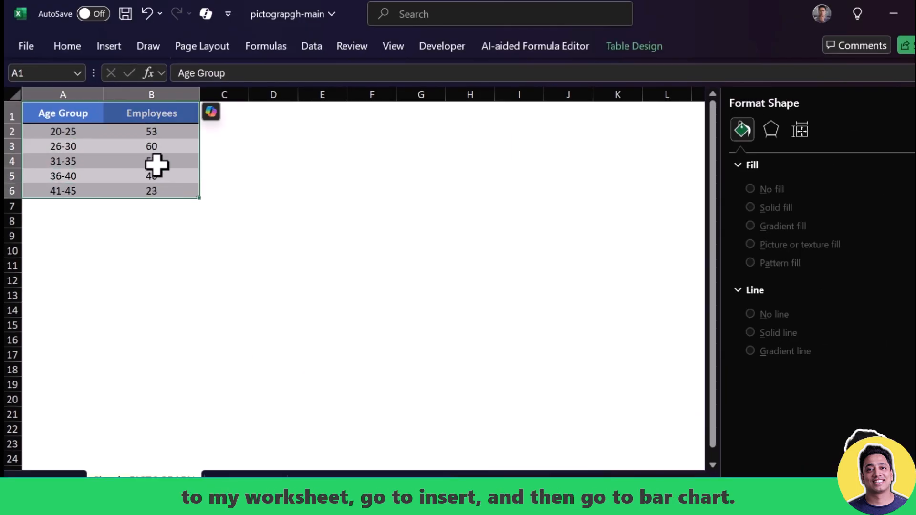
pyautogui.click(120, 50)
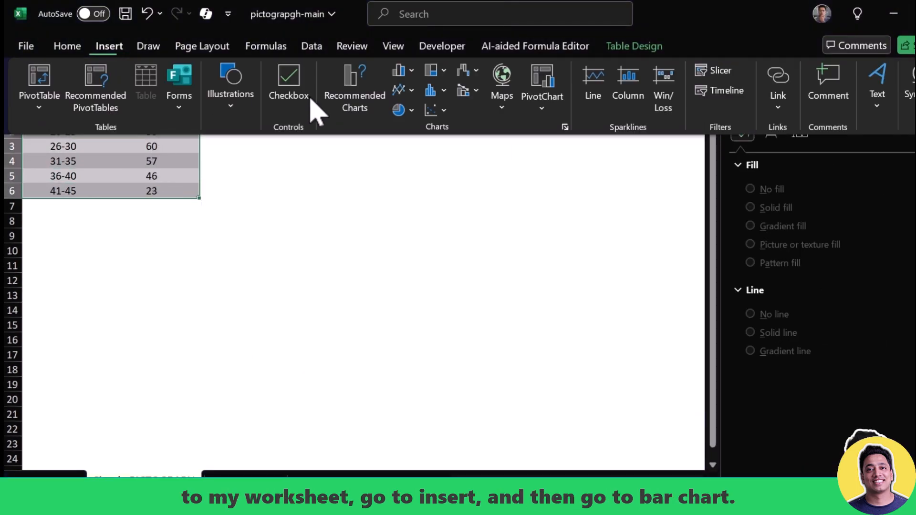
pyautogui.click(406, 72)
pyautogui.click(415, 286)
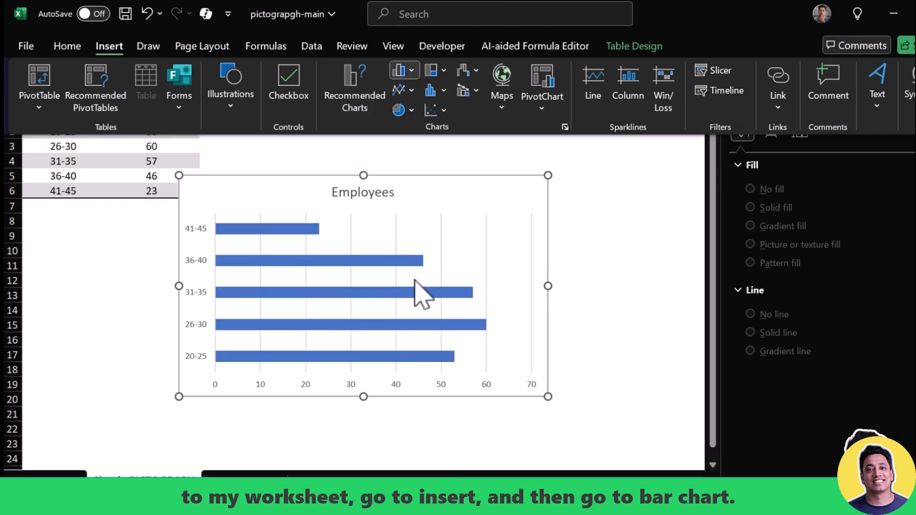
pyautogui.moveTo(328, 396); pyautogui.dragTo(363, 387)
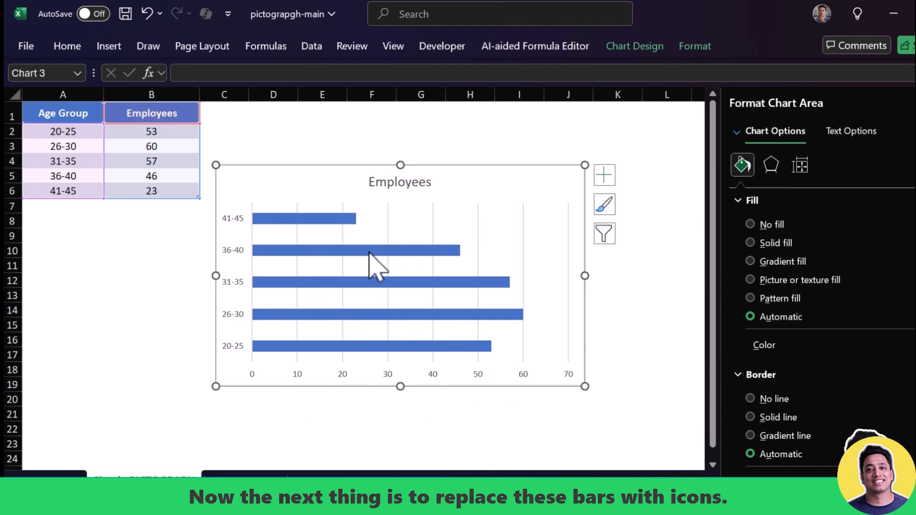
# Select the chart's bars, reopen the data series formatting options, and set their fill to picture or texture fill.
pyautogui.click(369, 251)
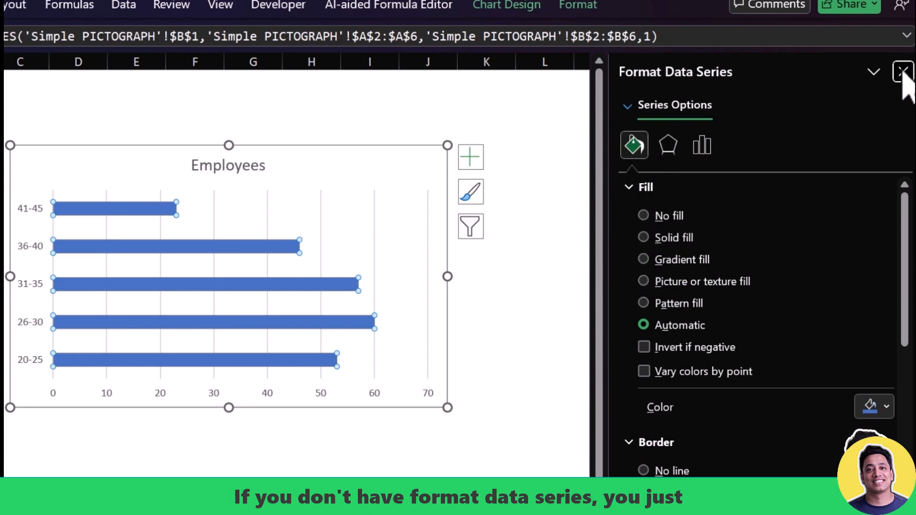
pyautogui.click(903, 71)
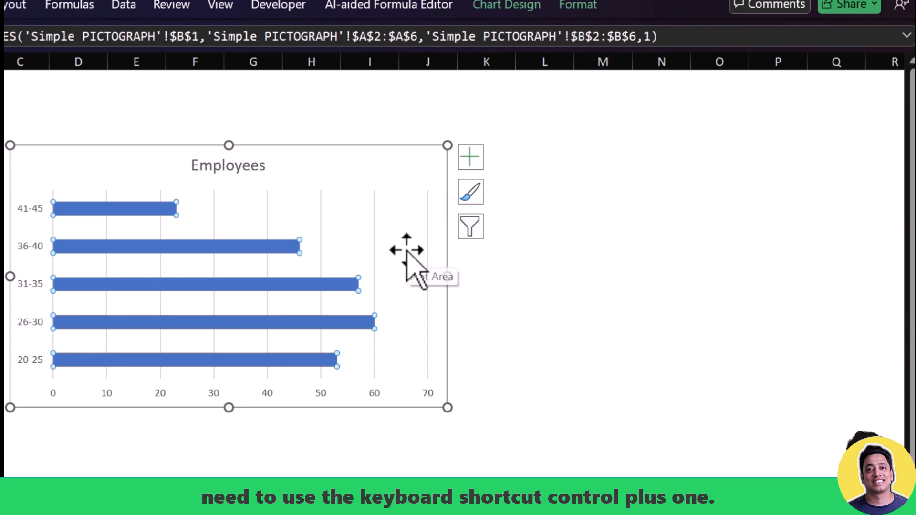
pyautogui.hotkey('ctrl', '1')
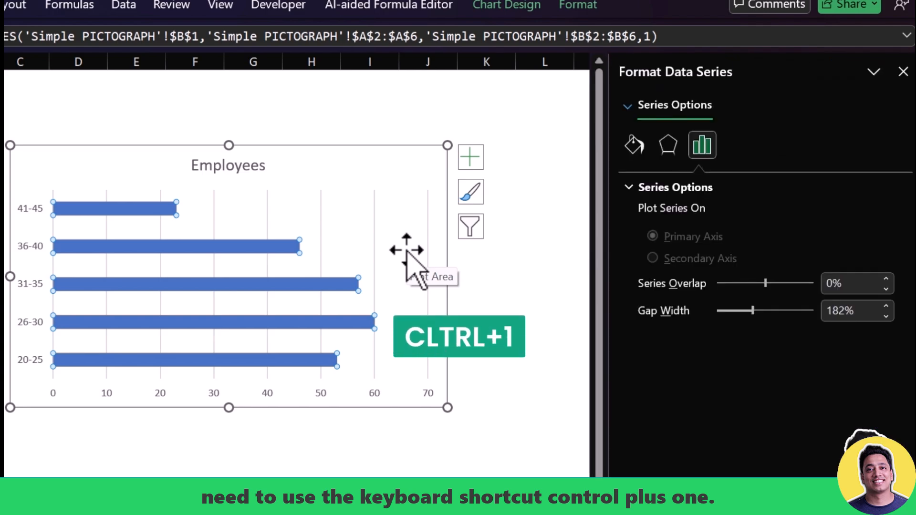
pyautogui.click(639, 145)
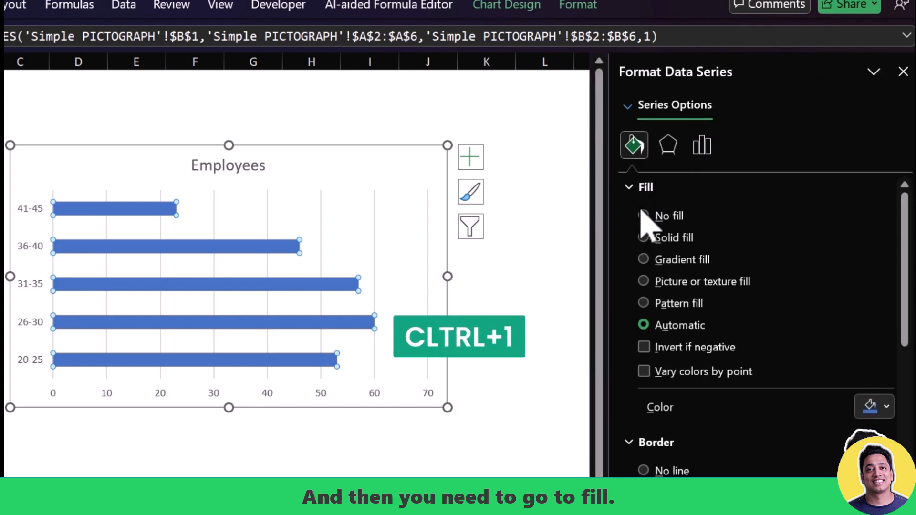
pyautogui.click(644, 282)
# Insert the icons8-office-worker-100 picture from the Desktop folder as the fill of the chart's bars.
pyautogui.click(668, 426)
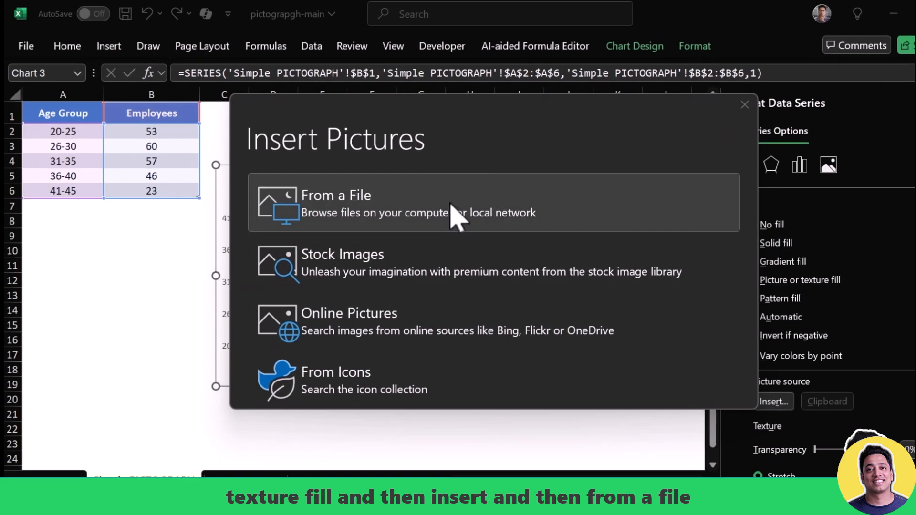
pyautogui.click(300, 196)
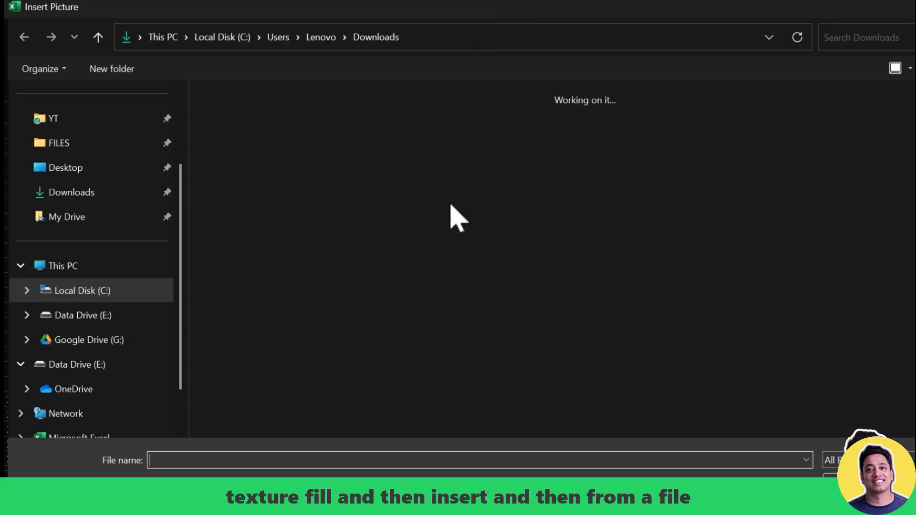
pyautogui.scroll(2, 66, 229)
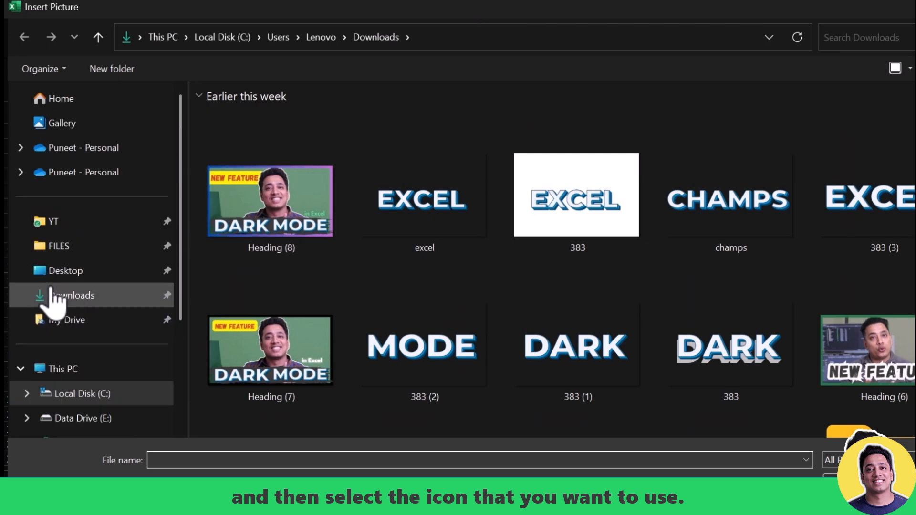
pyautogui.click(60, 271)
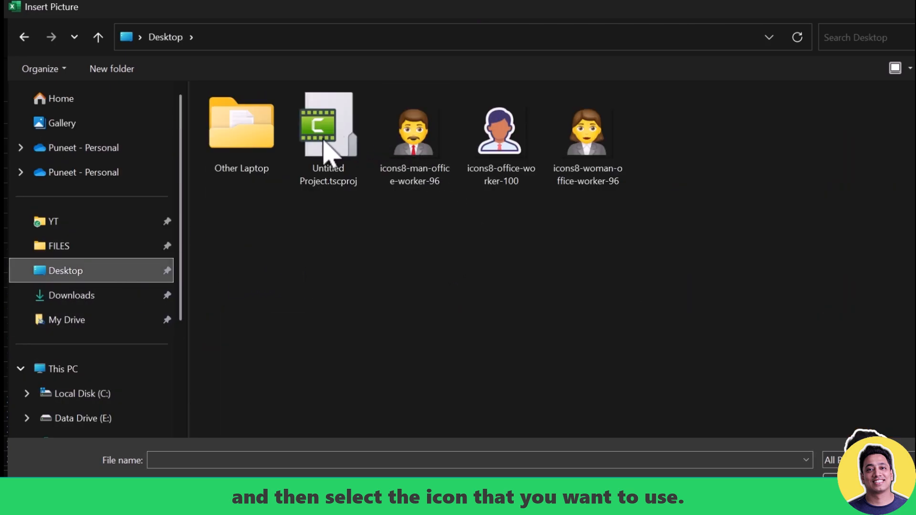
pyautogui.click(504, 155)
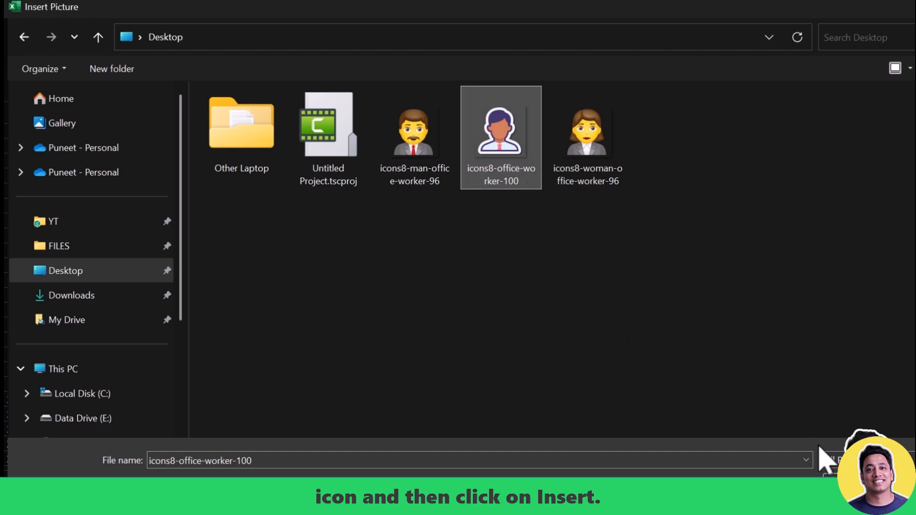
pyautogui.click(858, 483)
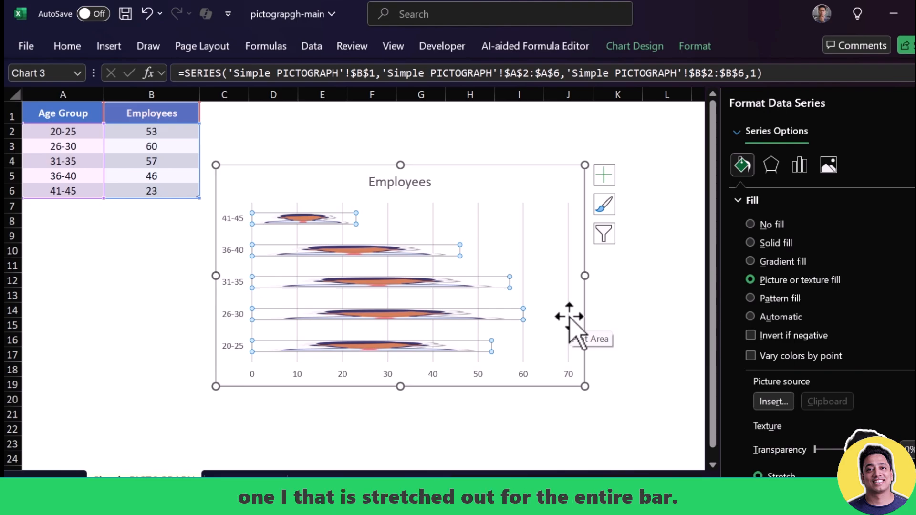
# Set the bars' picture fill to Stack so the office worker icon repeats along each bar.
pyautogui.scroll(-1, 792, 339)
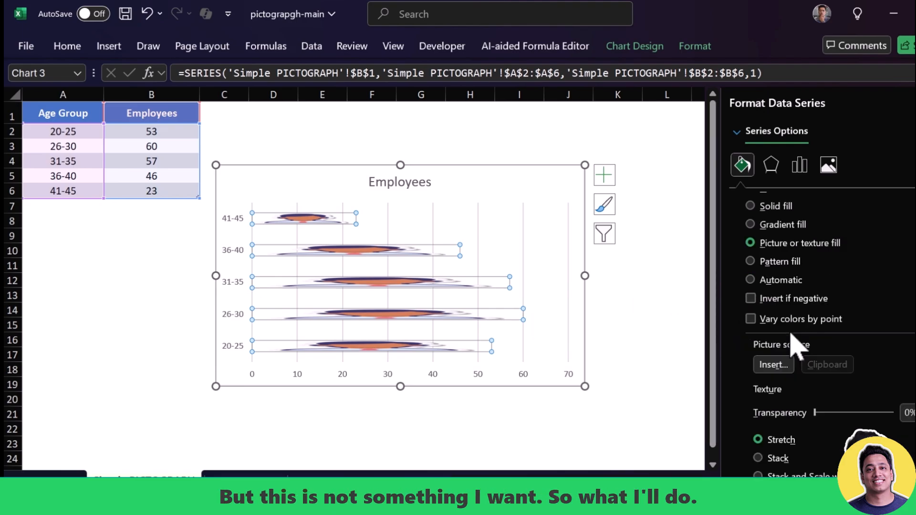
pyautogui.scroll(-2, 794, 344)
pyautogui.scroll(3, 783, 377)
pyautogui.scroll(-4, 792, 369)
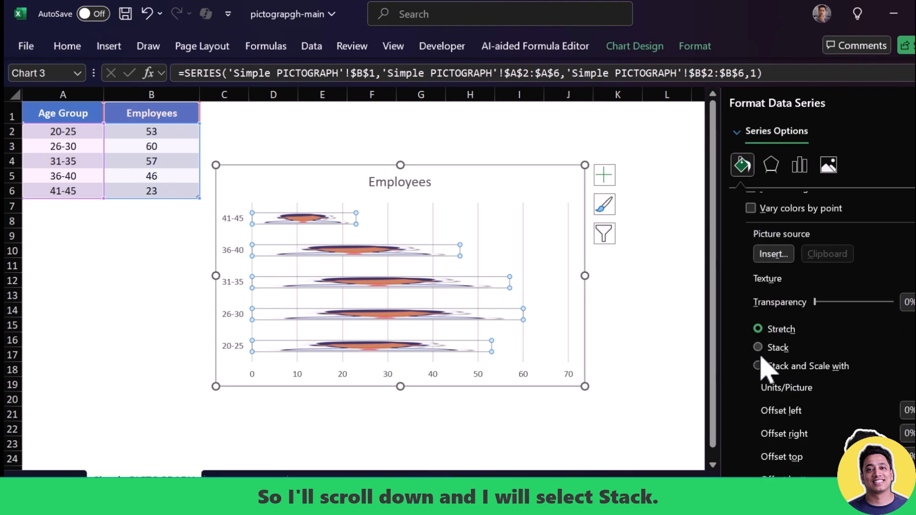
pyautogui.click(759, 348)
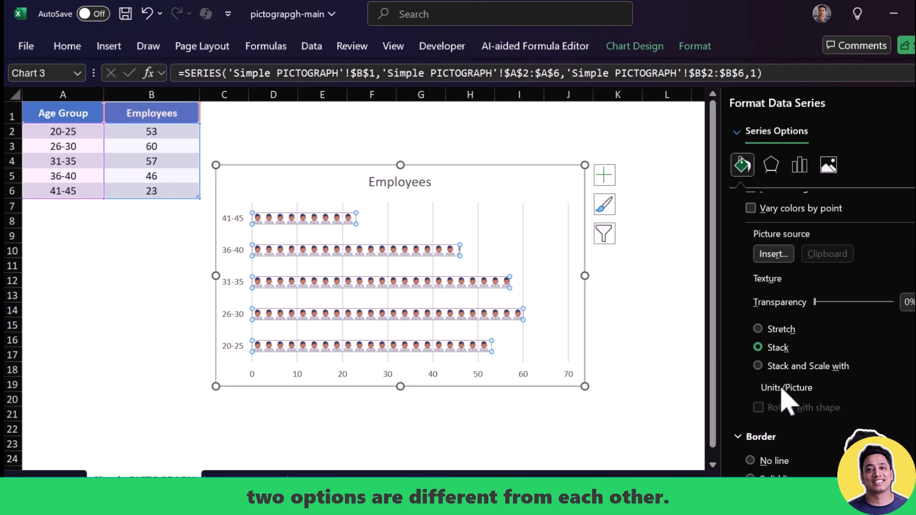
# Move the chart up against the table, try wider and narrower widths ending near column K, and extend its height to about row 22.
pyautogui.moveTo(470, 165); pyautogui.dragTo(426, 143)
pyautogui.click(536, 255)
pyautogui.moveTo(536, 256); pyautogui.dragTo(623, 256)
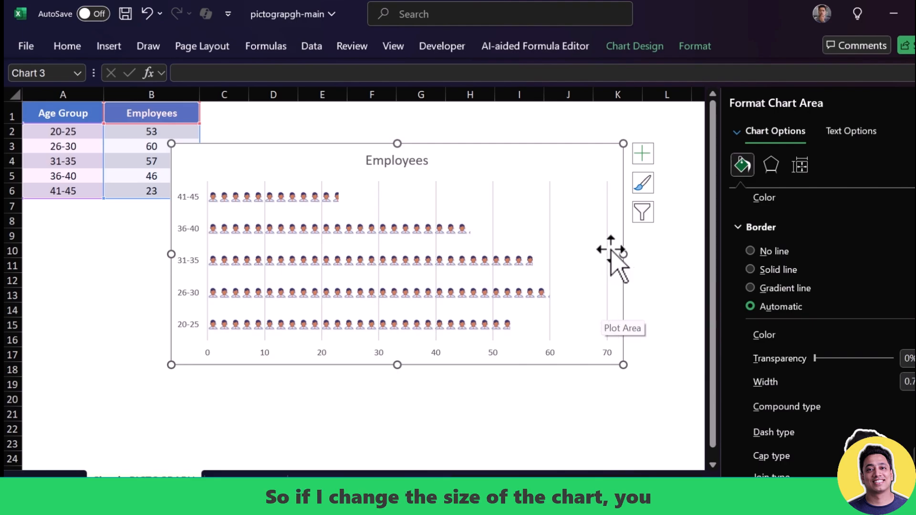
pyautogui.moveTo(623, 255); pyautogui.dragTo(459, 256)
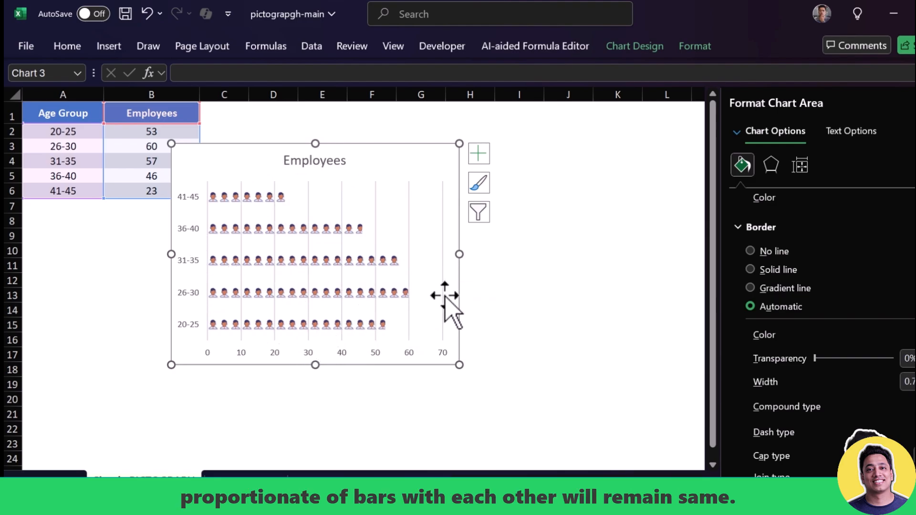
pyautogui.click(441, 300)
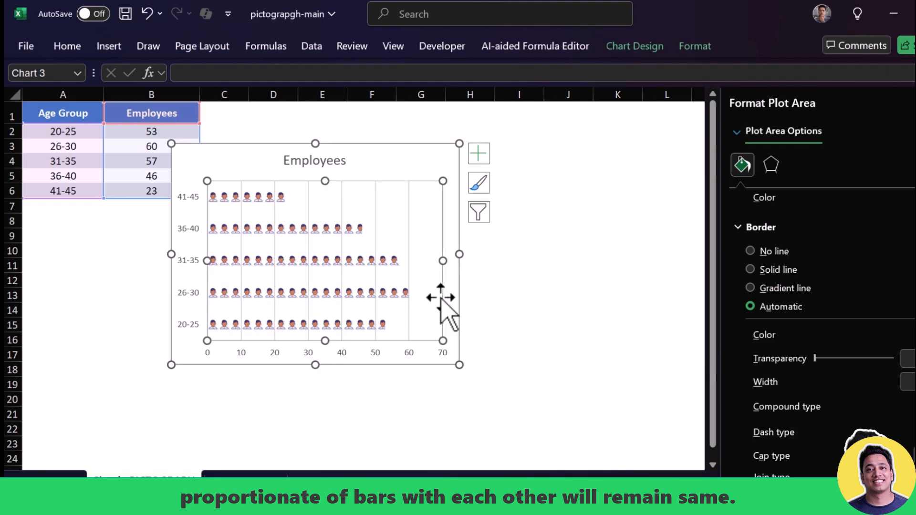
pyautogui.moveTo(459, 256); pyautogui.dragTo(656, 255)
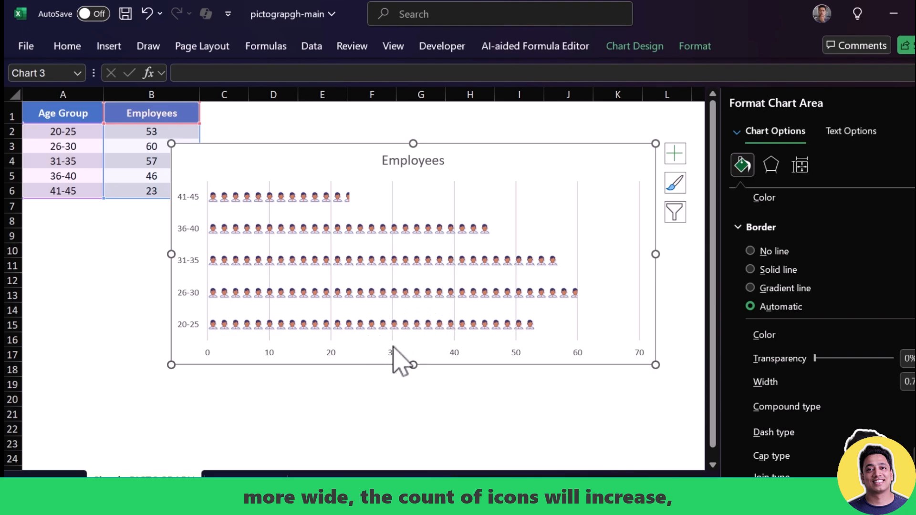
pyautogui.moveTo(413, 365); pyautogui.dragTo(414, 438)
pyautogui.moveTo(569, 355)
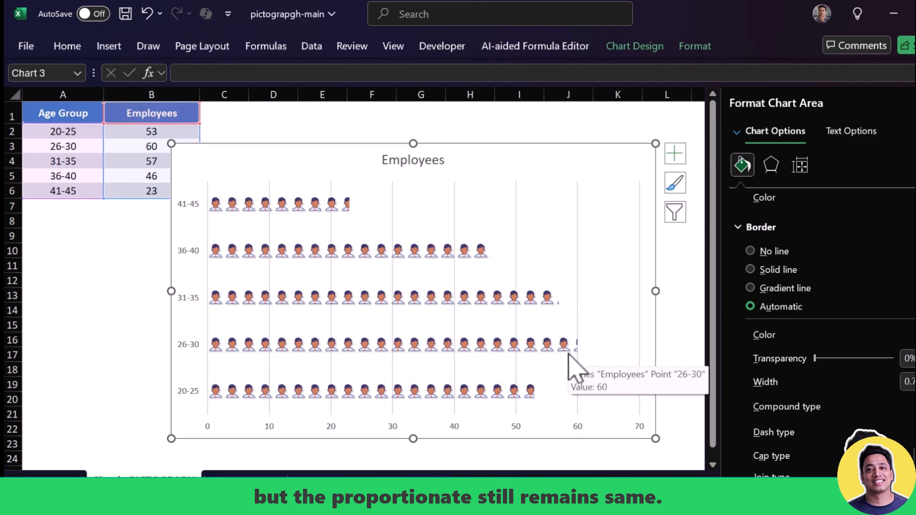
# Try a narrower width and a shorter height for the chart, returning each to about its previous size.
pyautogui.click(73, 178)
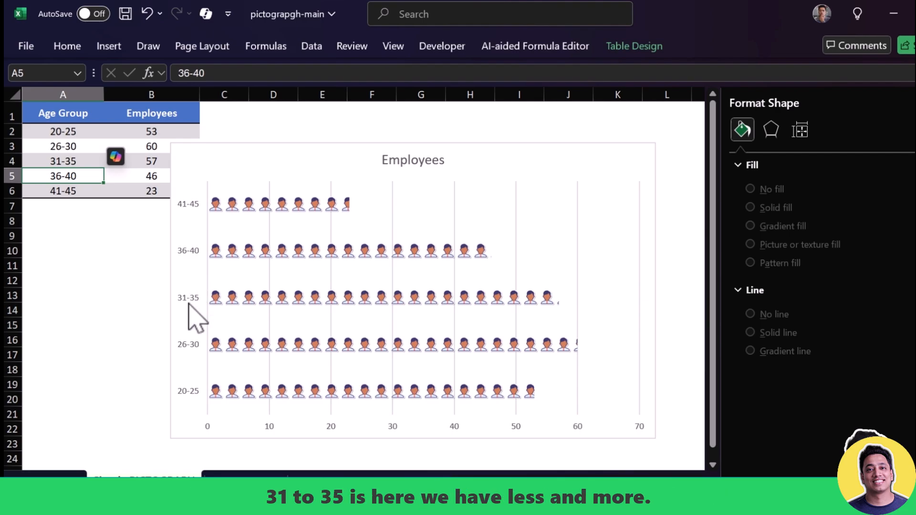
pyautogui.moveTo(368, 251)
pyautogui.click(642, 299)
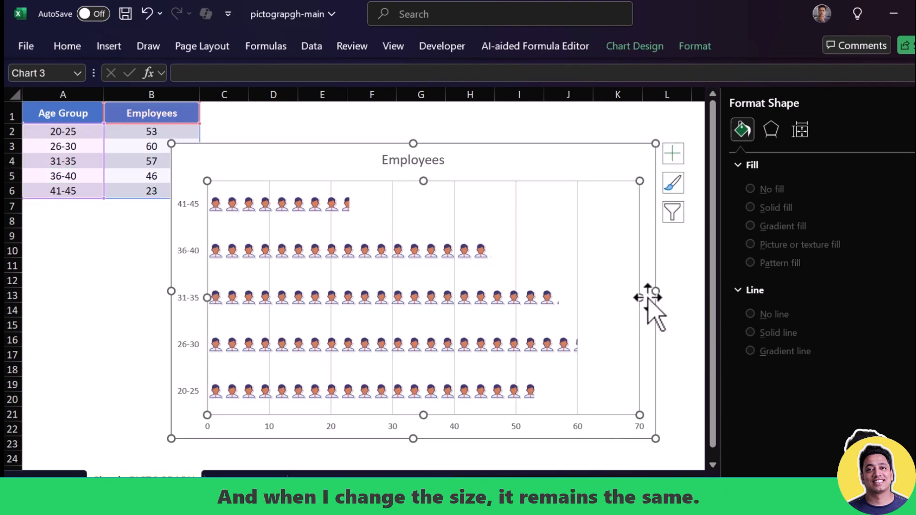
pyautogui.moveTo(656, 294); pyautogui.dragTo(525, 291)
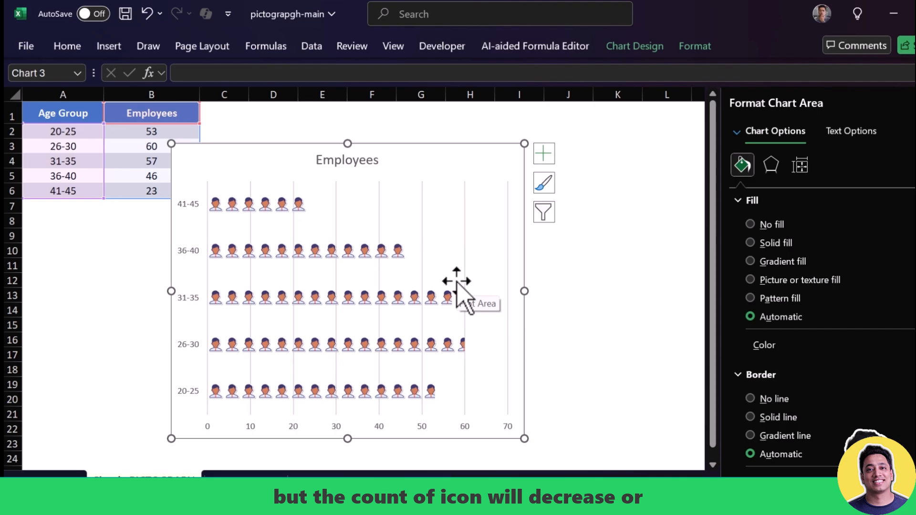
pyautogui.moveTo(525, 291); pyautogui.dragTo(654, 279)
pyautogui.moveTo(412, 439); pyautogui.dragTo(411, 363)
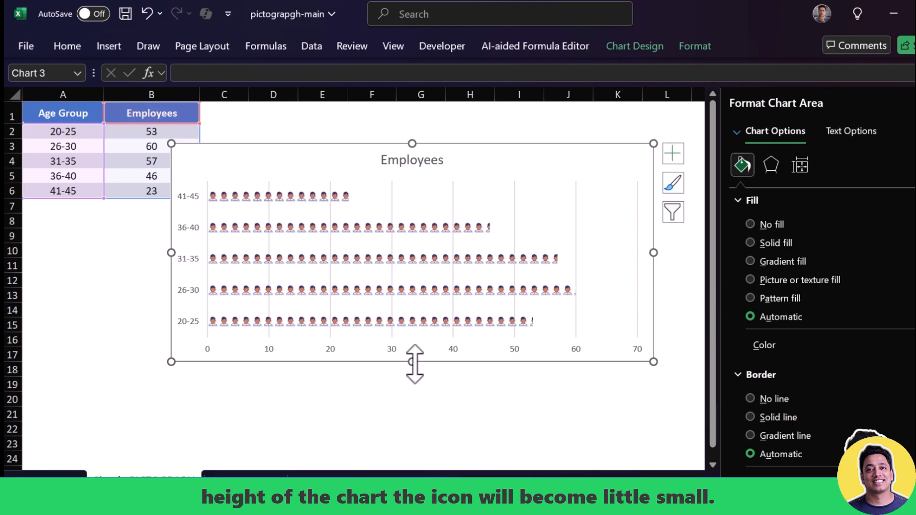
pyautogui.moveTo(411, 362); pyautogui.dragTo(409, 440)
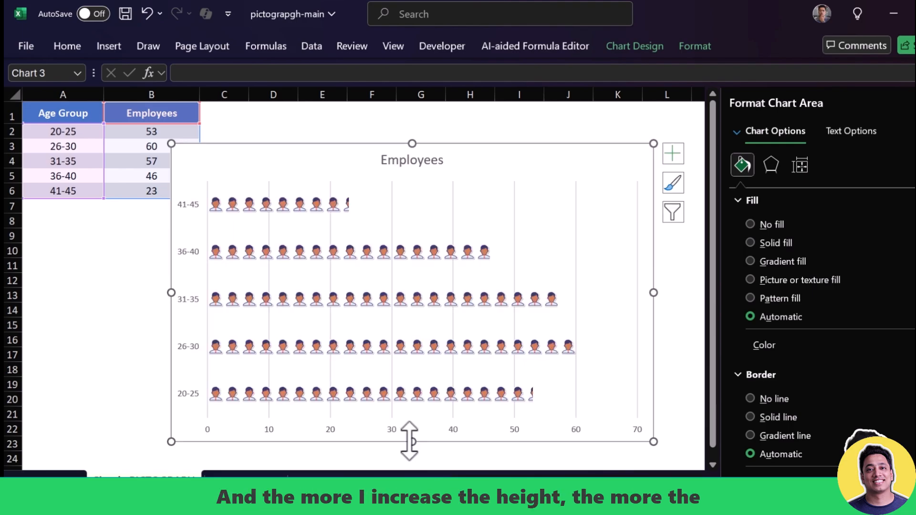
# Extend the chart's height down to about row 27 to enlarge the icons.
pyautogui.scroll(-2, 414, 354)
pyautogui.moveTo(414, 355); pyautogui.dragTo(411, 415)
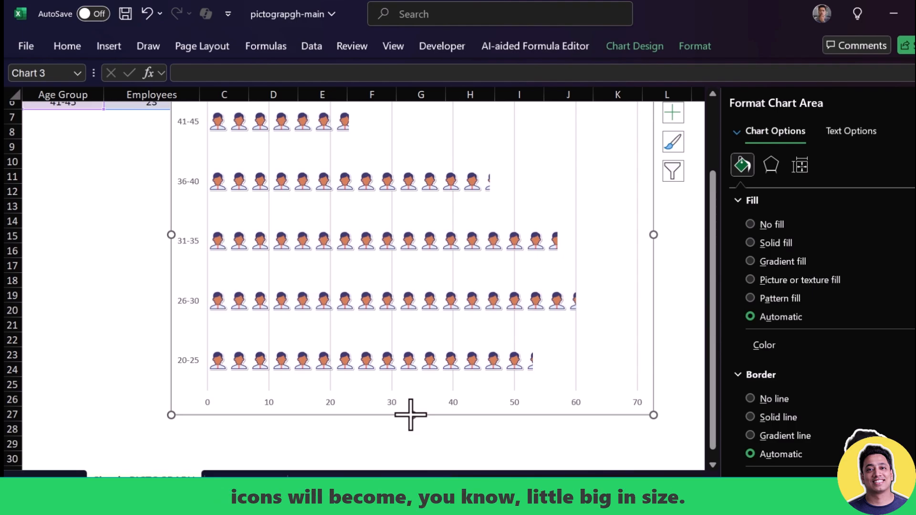
pyautogui.scroll(2, 385, 276)
pyautogui.scroll(-2, 396, 246)
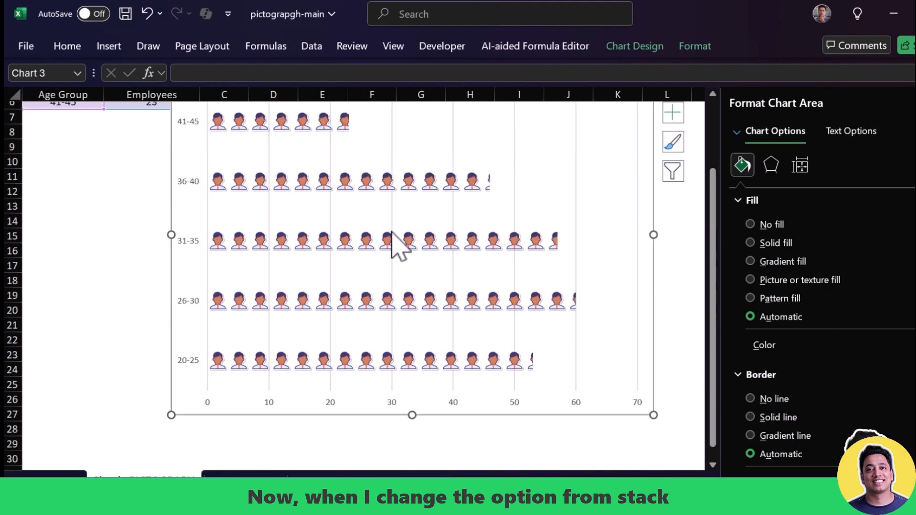
# Switch the bars' picture fill to Stack and Scale with, using 5 units per picture.
pyautogui.click(394, 187)
pyautogui.scroll(-3, 788, 341)
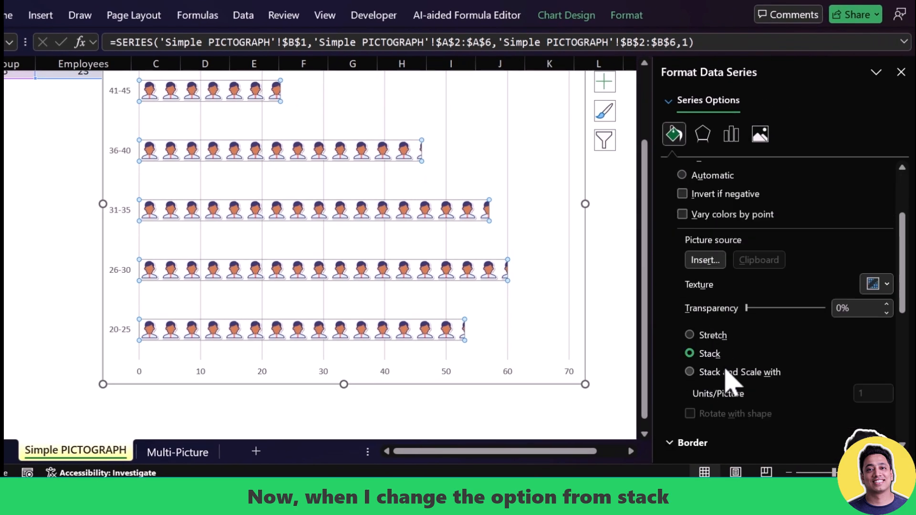
pyautogui.click(689, 372)
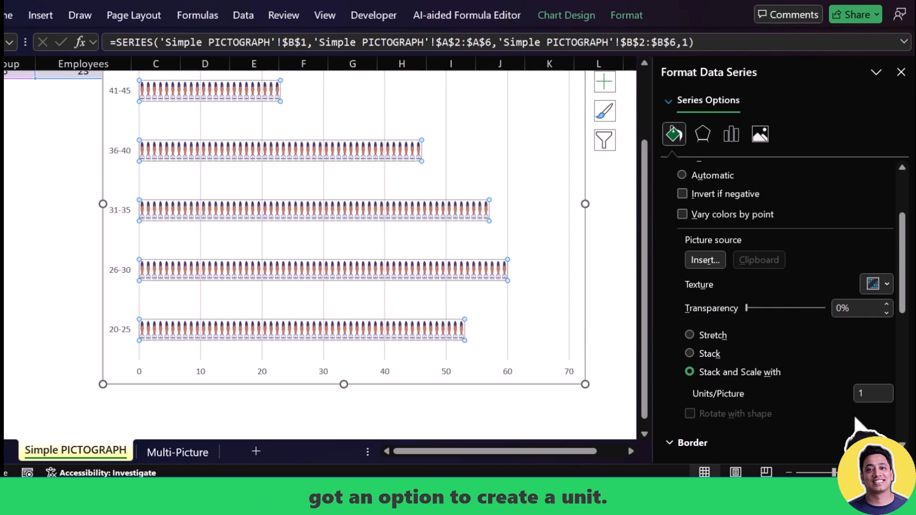
pyautogui.doubleClick(859, 394)
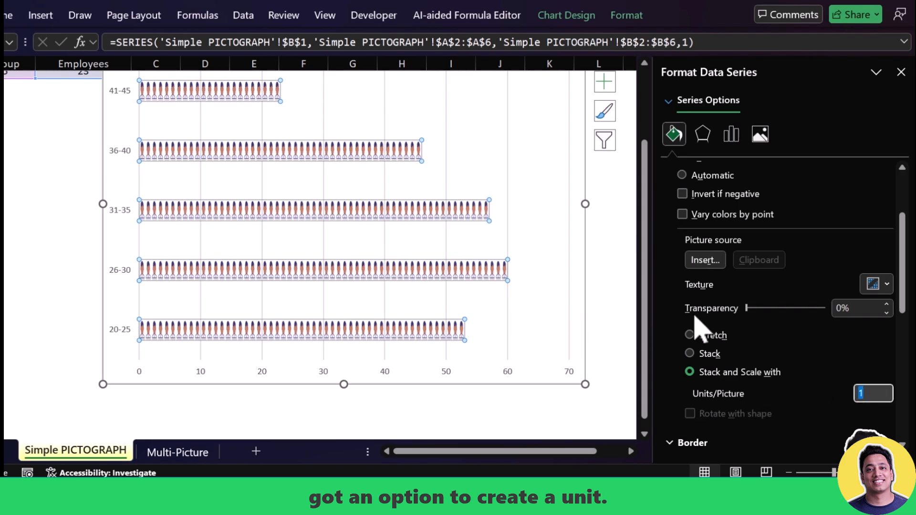
pyautogui.scroll(2, 82, 102)
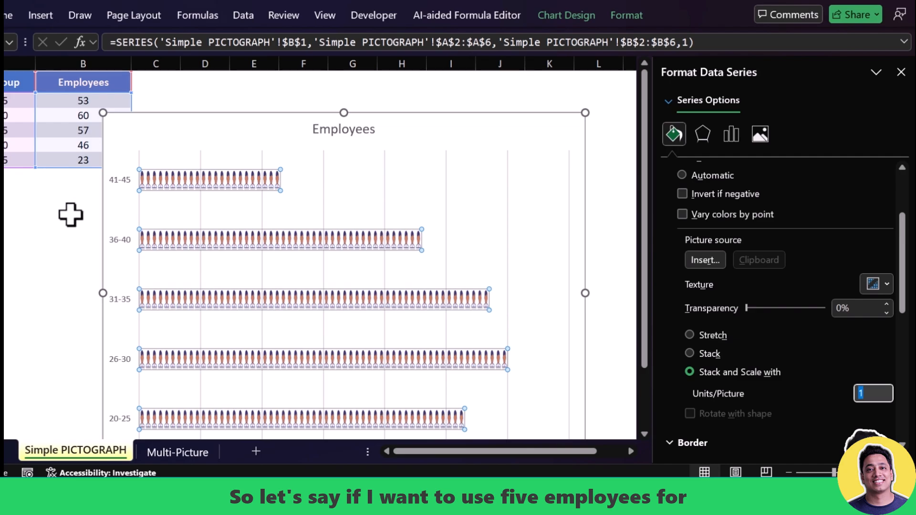
pyautogui.scroll(-2, 803, 307)
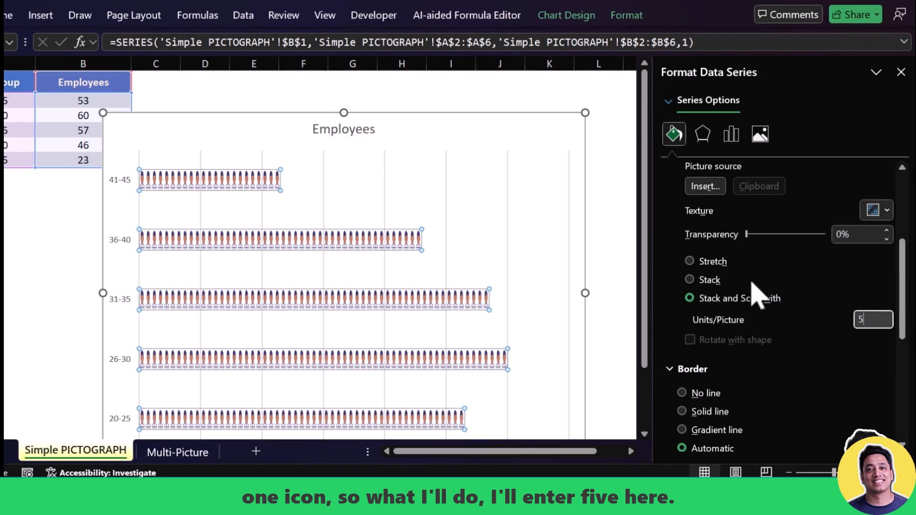
pyautogui.write('5')
pyautogui.click(849, 234)
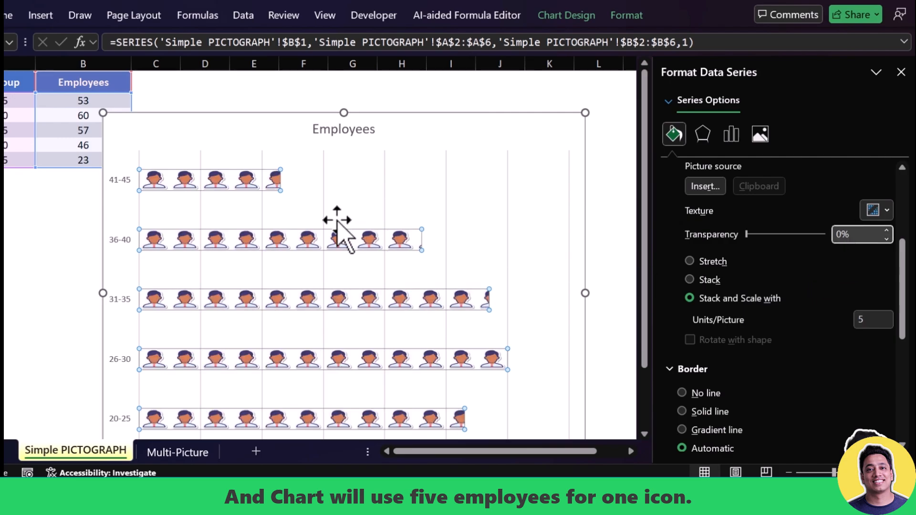
# Move the chart clear of the table so it starts at column C, and select the 41-45 employee count in B6.
pyautogui.moveTo(266, 116); pyautogui.dragTo(297, 97)
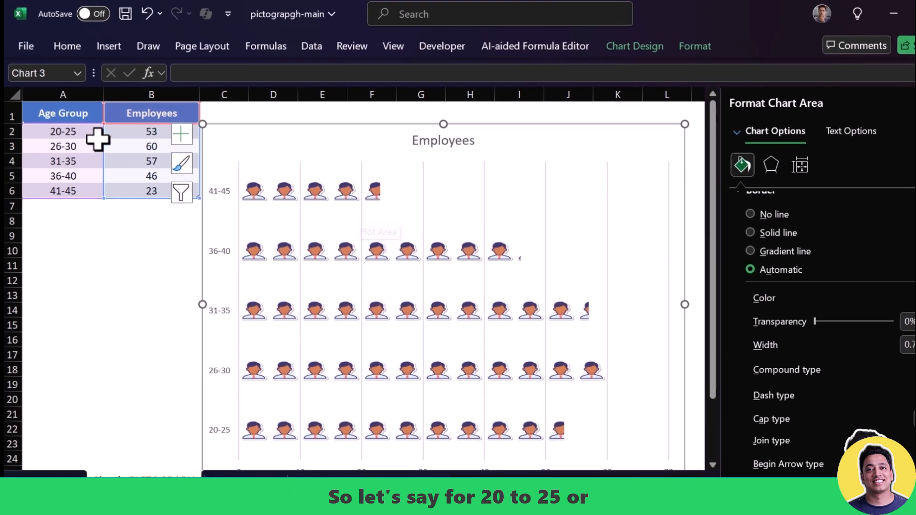
pyautogui.click(127, 195)
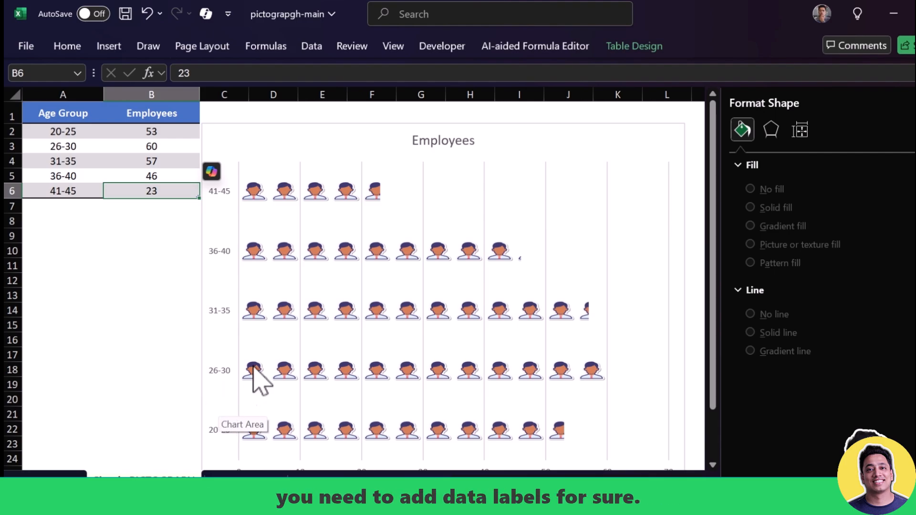
# Add data labels to the chart's bars at the Outside End position.
pyautogui.click(371, 127)
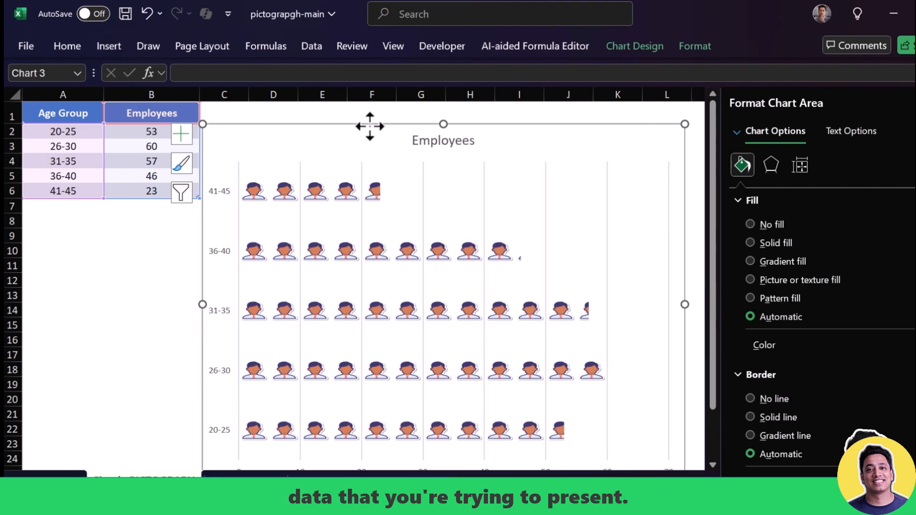
pyautogui.click(635, 46)
pyautogui.click(40, 88)
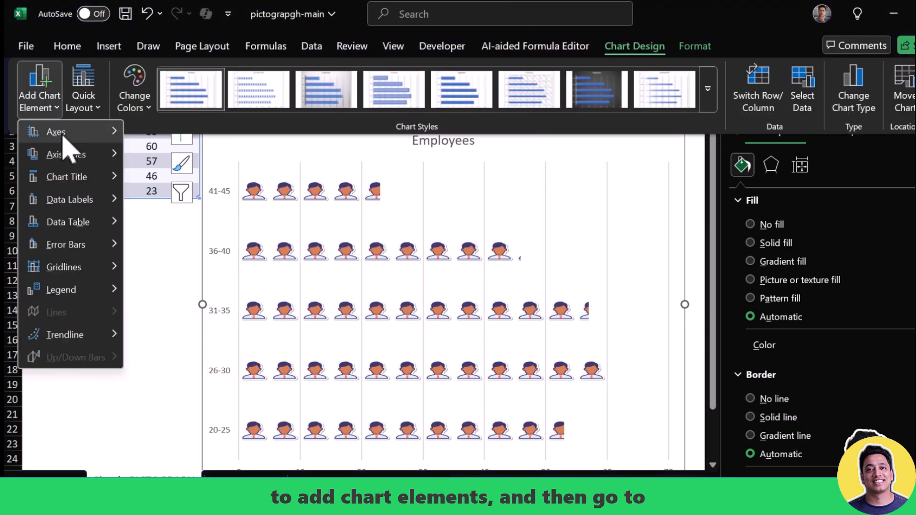
pyautogui.moveTo(74, 200)
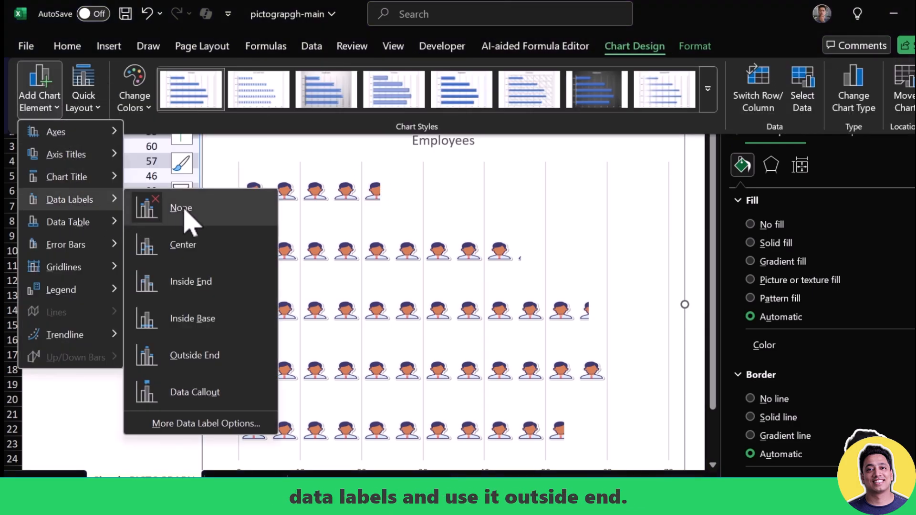
pyautogui.click(203, 371)
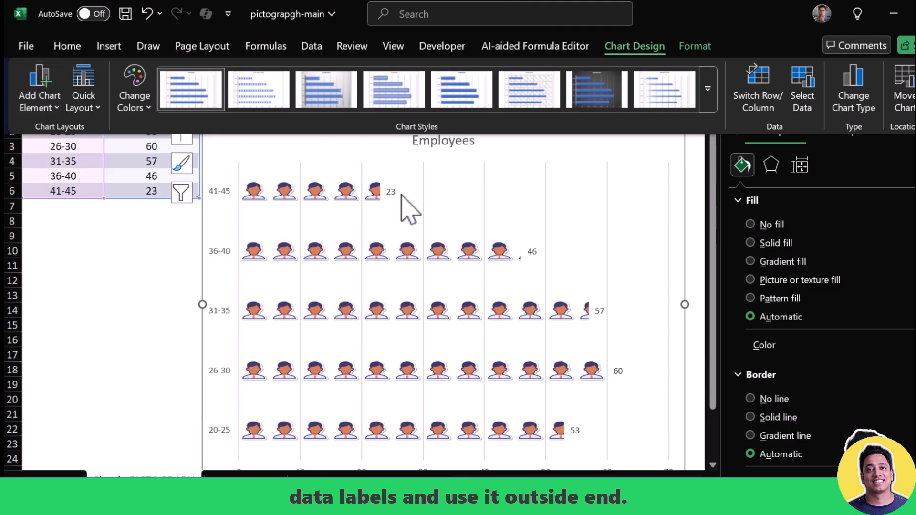
# Format the age-group chart's data labels as bold, 14 pt text in the standard light blue color.
pyautogui.click(392, 195)
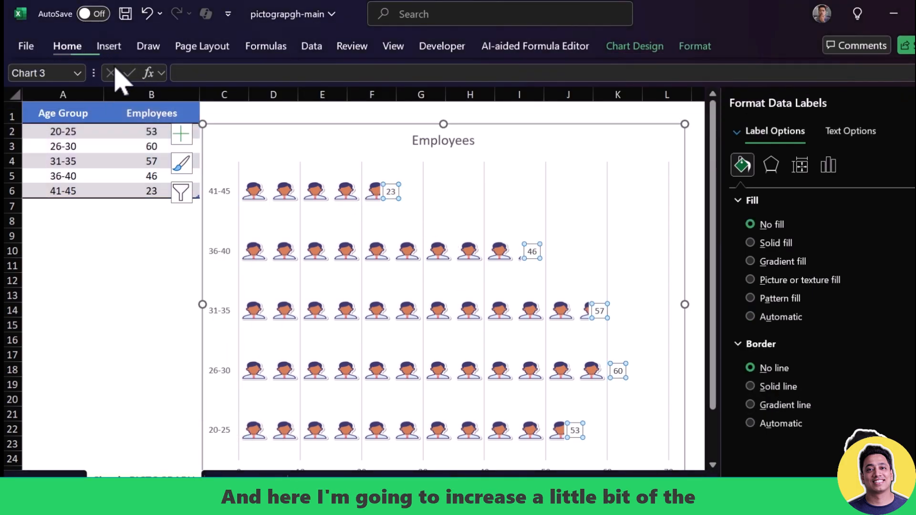
pyautogui.click(67, 46)
pyautogui.click(181, 90)
pyautogui.click(182, 90)
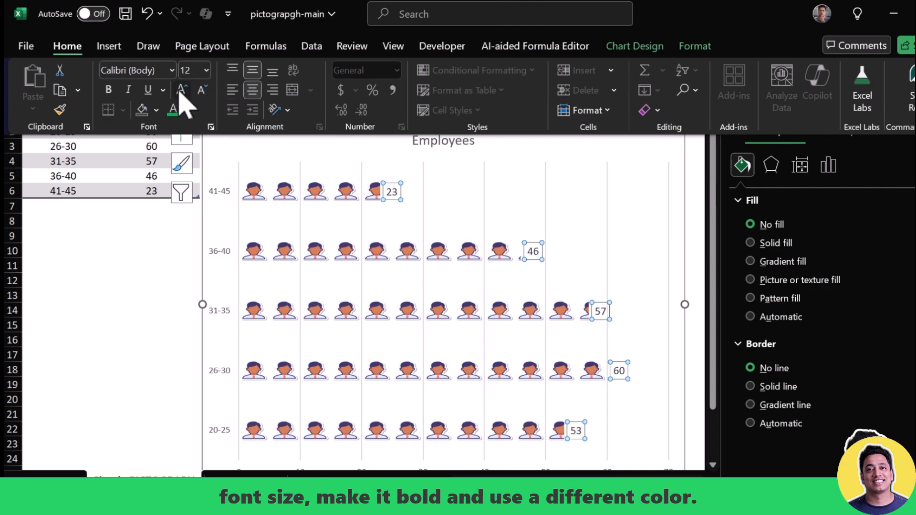
pyautogui.click(181, 89)
pyautogui.click(181, 90)
pyautogui.click(203, 89)
pyautogui.click(109, 90)
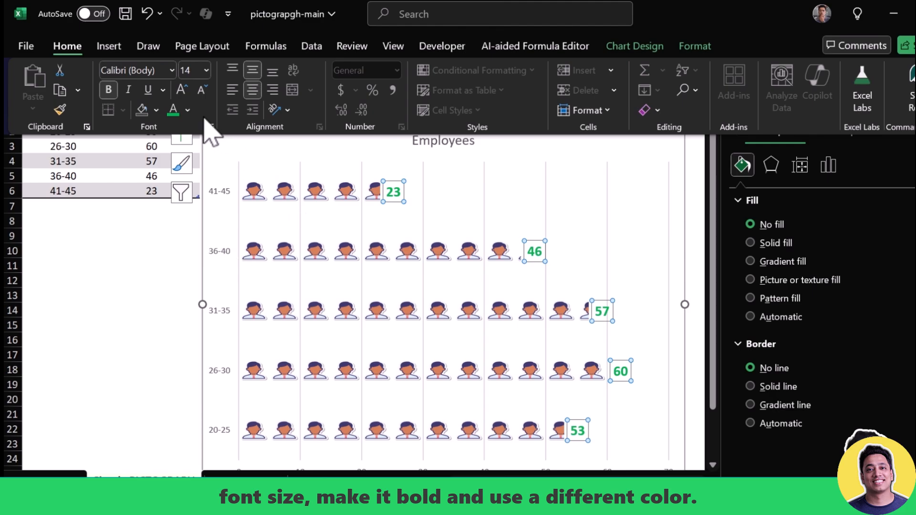
pyautogui.click(188, 110)
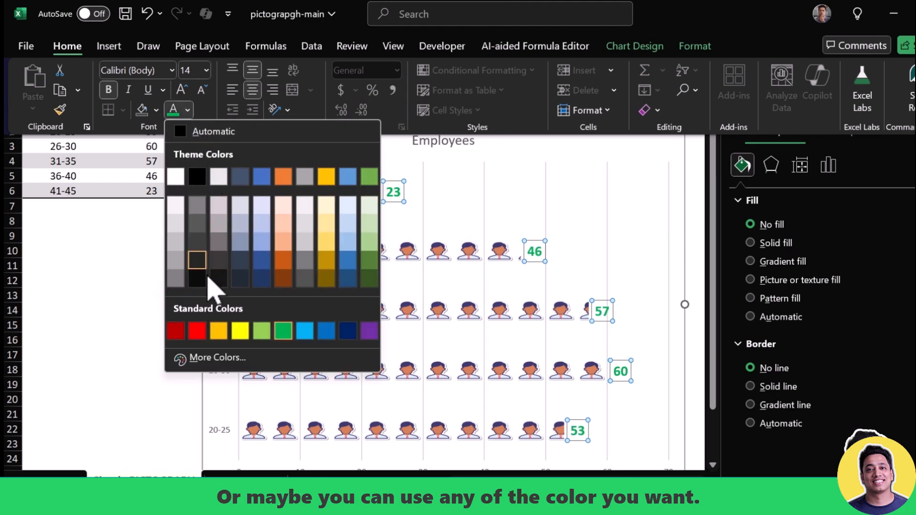
pyautogui.click(312, 334)
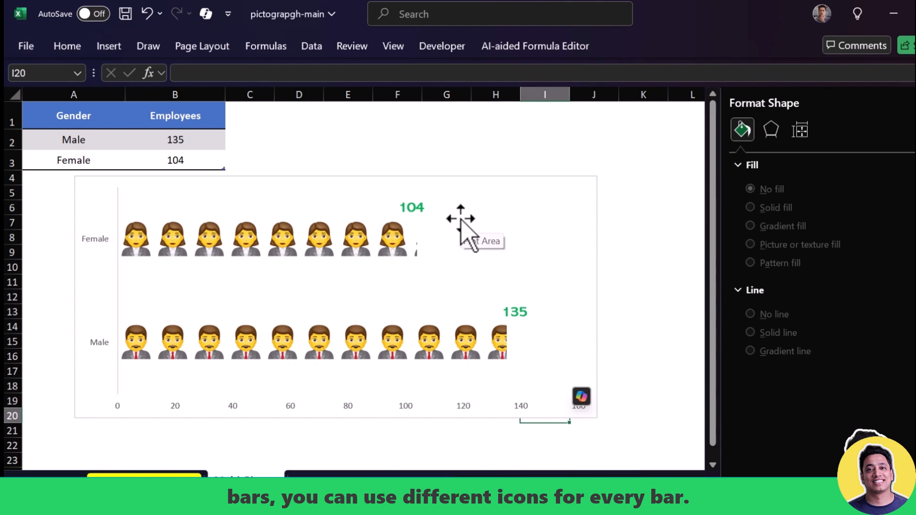
# Replace the existing gender pictograph with a 2-D clustered bar chart of the Gender and Employees table, without gridlines.
pyautogui.click(458, 181)
pyautogui.press('Delete')
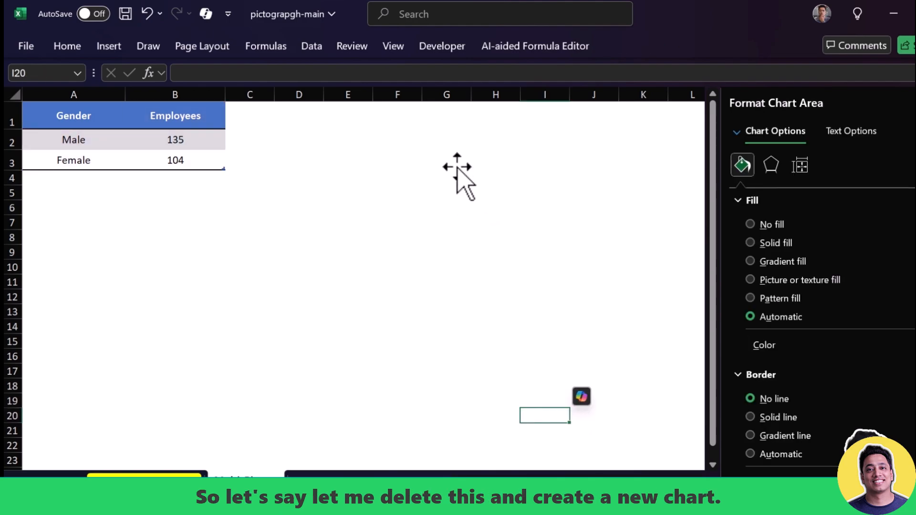
pyautogui.moveTo(222, 165); pyautogui.dragTo(90, 108)
pyautogui.click(102, 46)
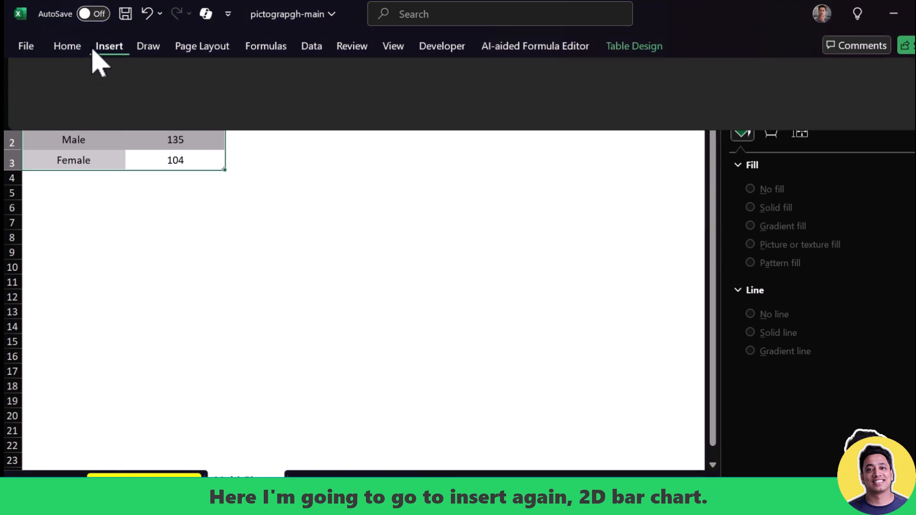
pyautogui.click(406, 71)
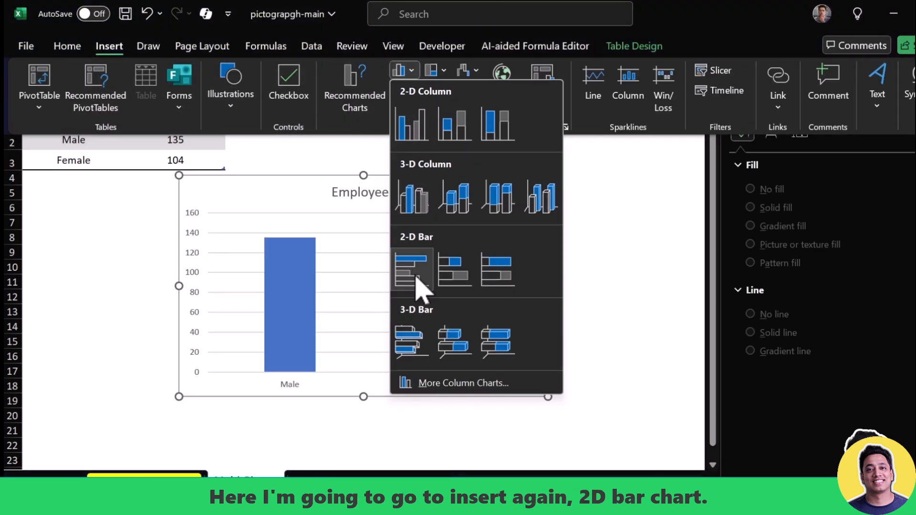
pyautogui.click(418, 279)
pyautogui.click(337, 226)
pyautogui.press('Delete')
# Fill only the Female bar with the picture file icons8-woman-office-worker-96 and set the picture to Stack.
pyautogui.click(313, 257)
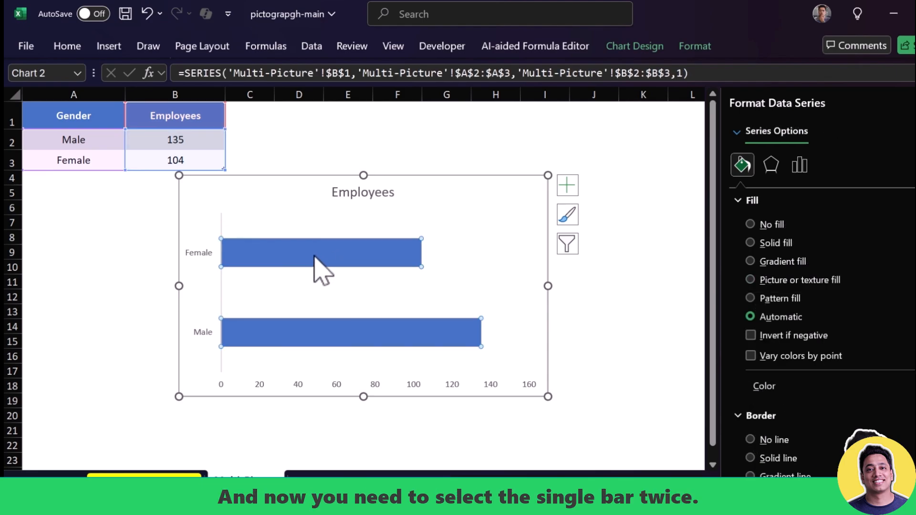
pyautogui.click(315, 256)
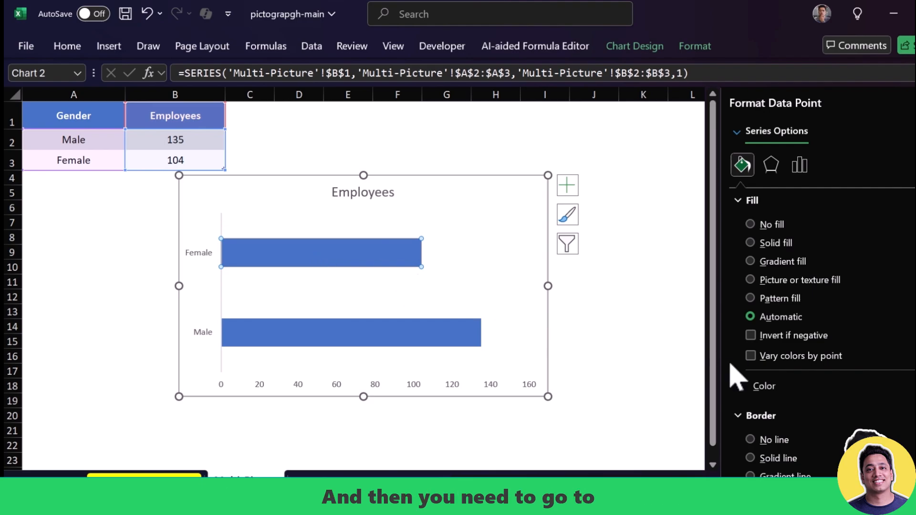
pyautogui.scroll(-3, 761, 339)
pyautogui.scroll(2, 758, 315)
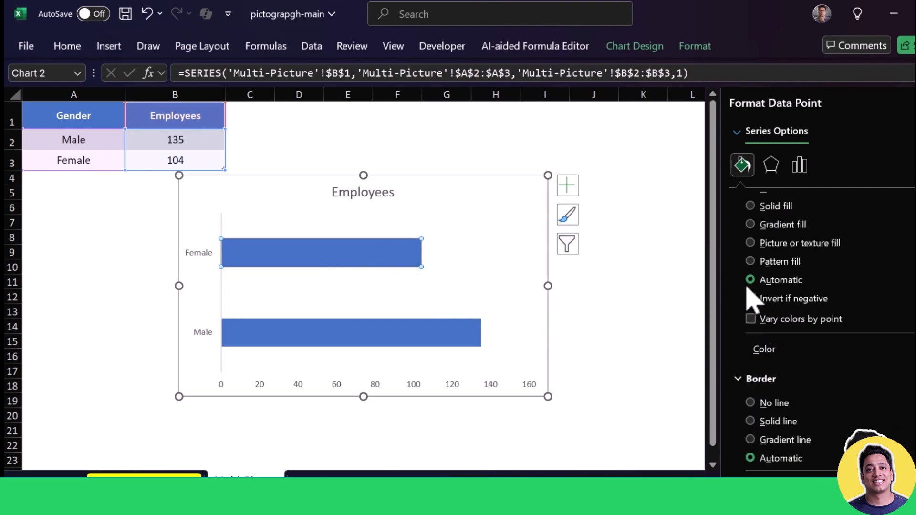
pyautogui.click(753, 245)
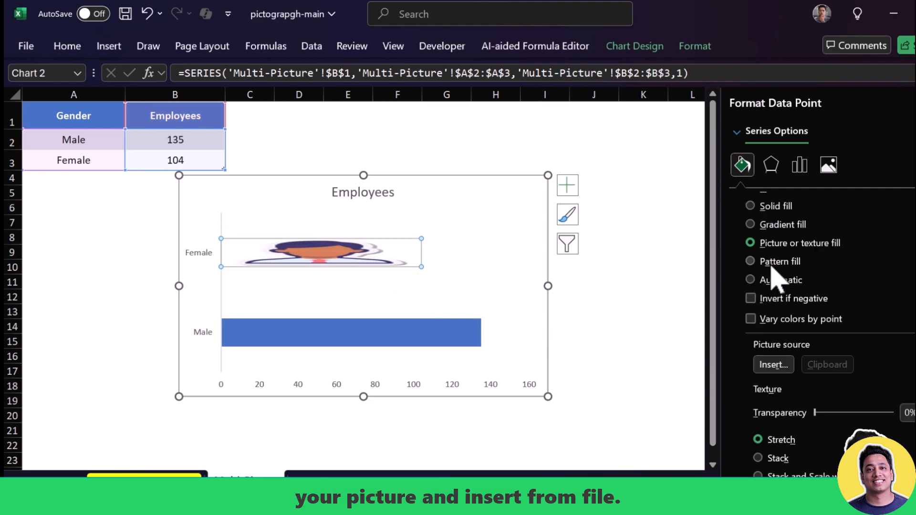
pyautogui.click(773, 366)
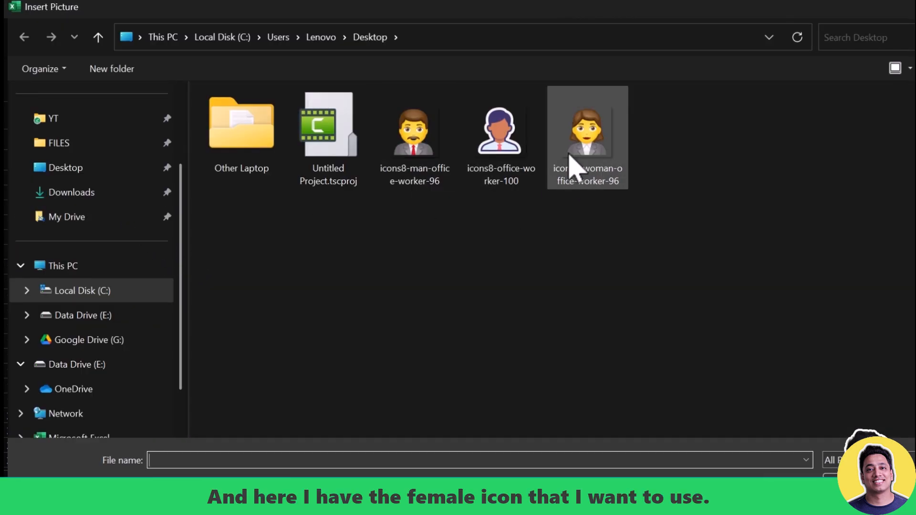
pyautogui.click(585, 149)
pyautogui.click(854, 483)
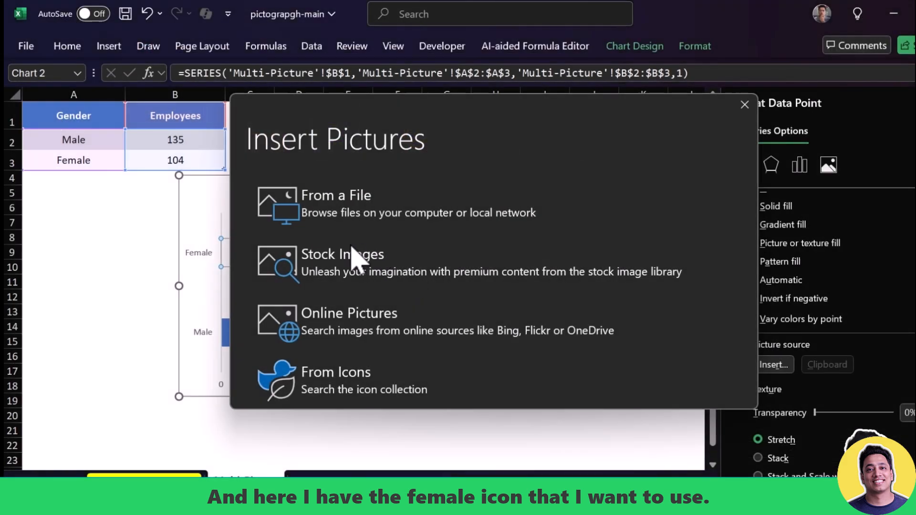
pyautogui.scroll(-2, 833, 392)
pyautogui.click(759, 384)
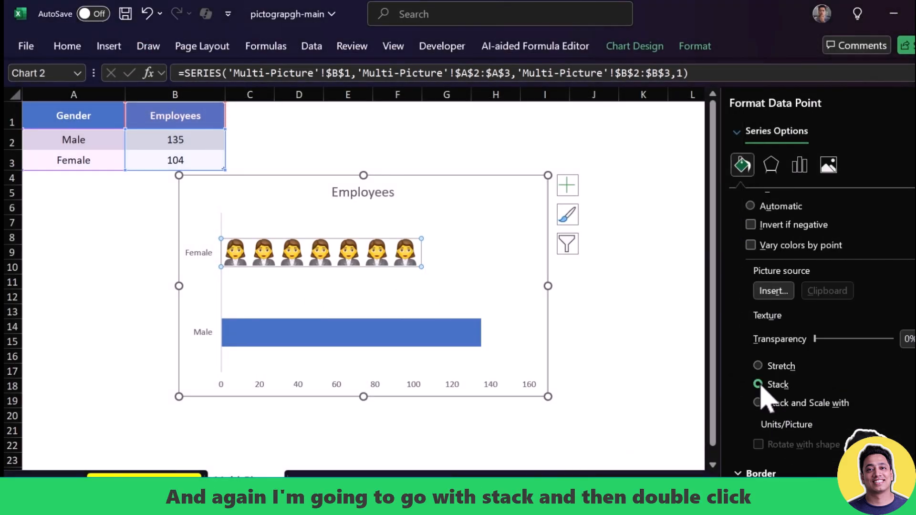
# Fill only the Male bar with the picture file icons8-man-office-worker-96 and set the picture to Stack.
pyautogui.click(432, 336)
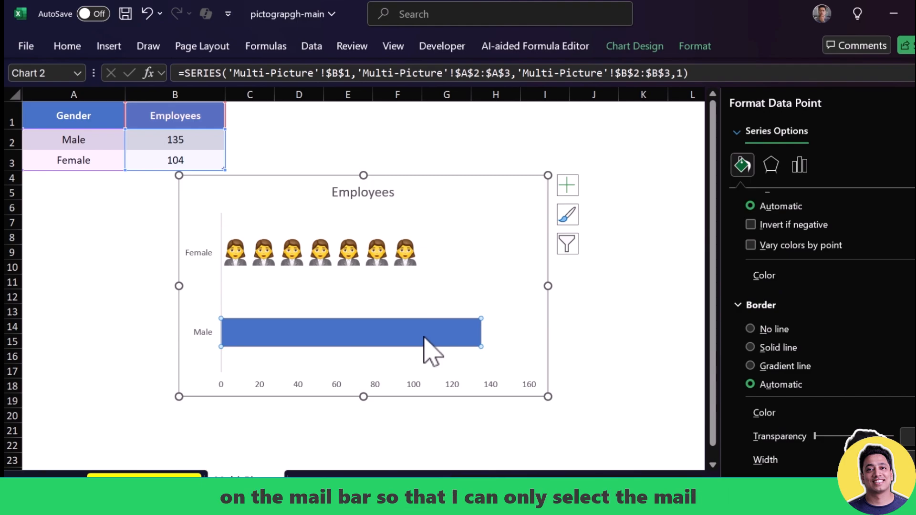
pyautogui.scroll(2, 786, 313)
pyautogui.click(757, 242)
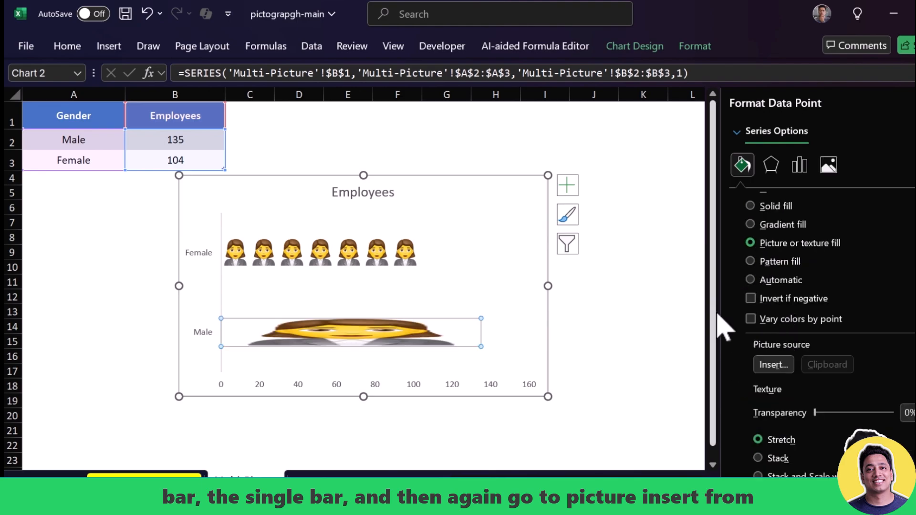
pyautogui.click(774, 365)
pyautogui.click(358, 228)
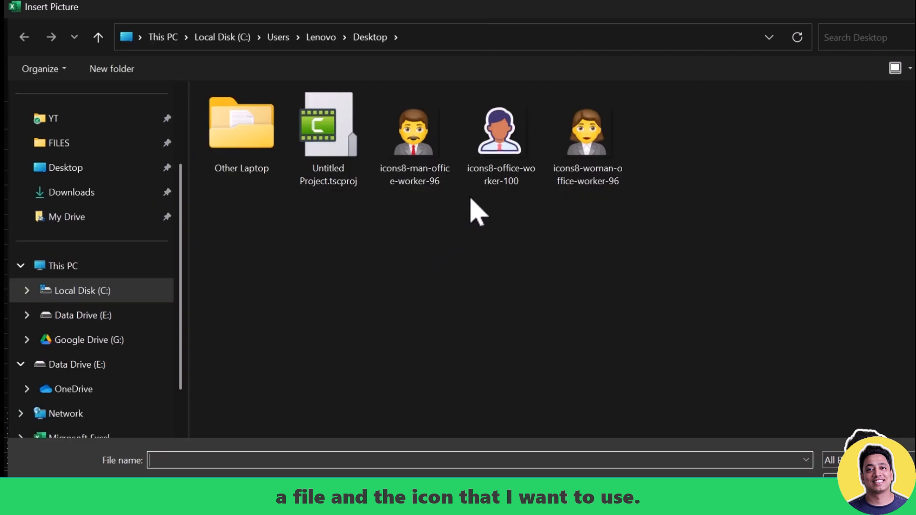
pyautogui.click(420, 149)
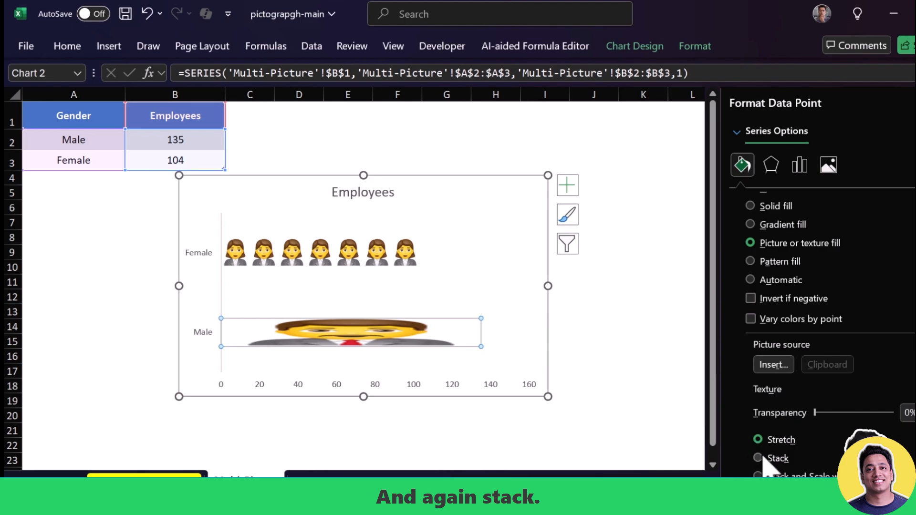
pyautogui.click(758, 458)
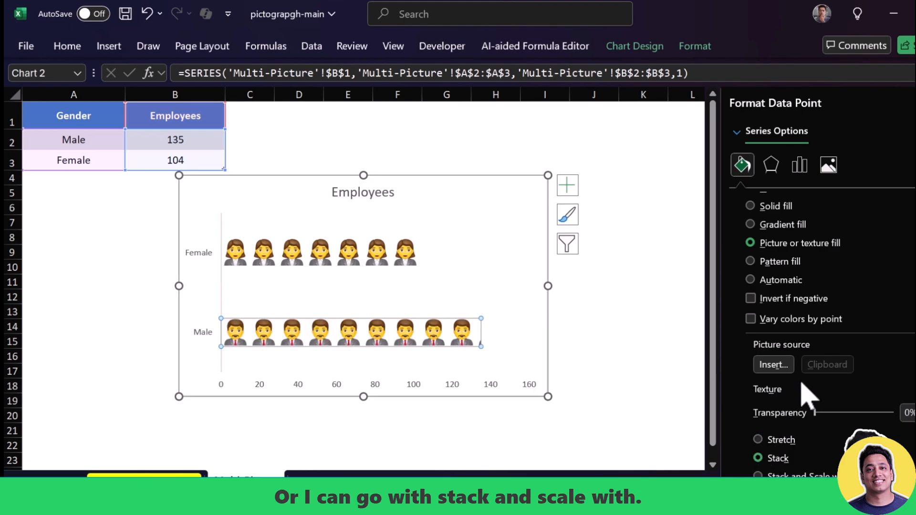
pyautogui.scroll(-3, 776, 414)
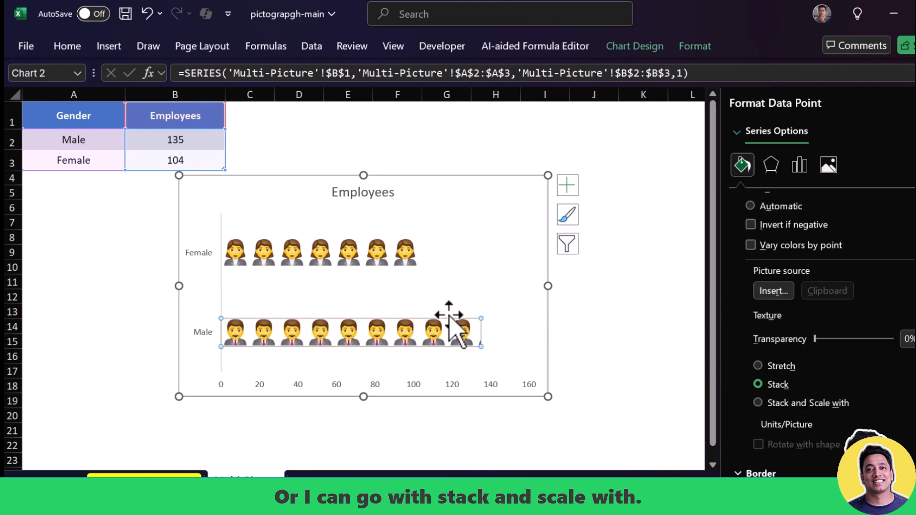
# Try to add an Outside End data label with only the Male bar selected.
pyautogui.click(633, 48)
pyautogui.click(47, 96)
pyautogui.moveTo(82, 205)
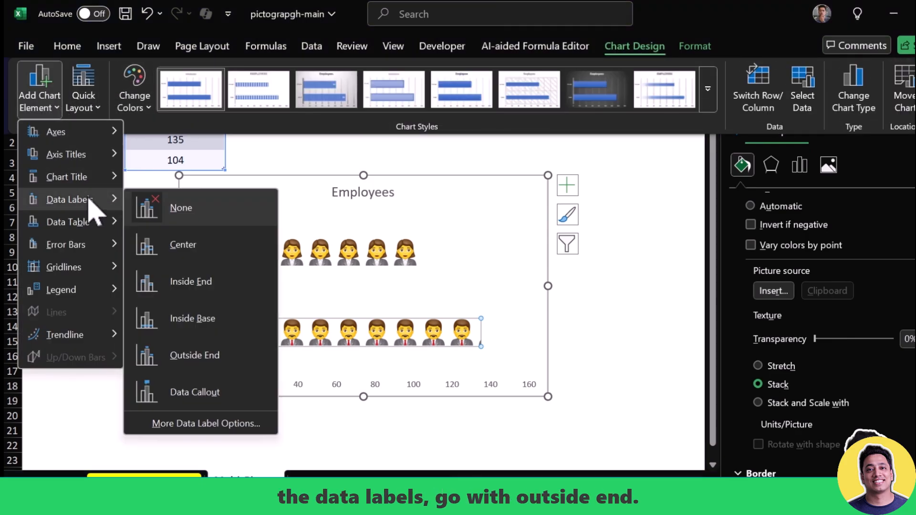
pyautogui.click(201, 361)
pyautogui.click(344, 254)
pyautogui.click(325, 257)
pyautogui.hotkey('ctrl', 'z')
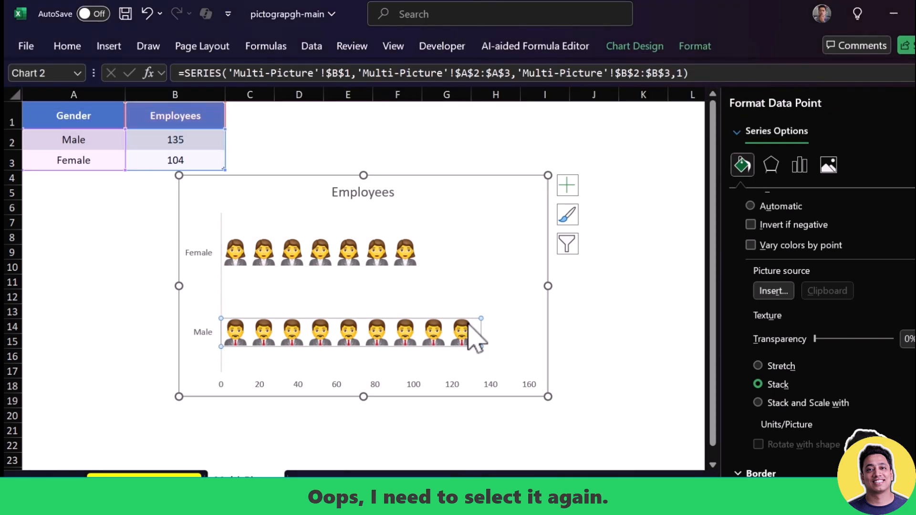
# Select the whole gender chart and add data labels to both bars at the Outside End position.
pyautogui.click(621, 371)
pyautogui.click(486, 403)
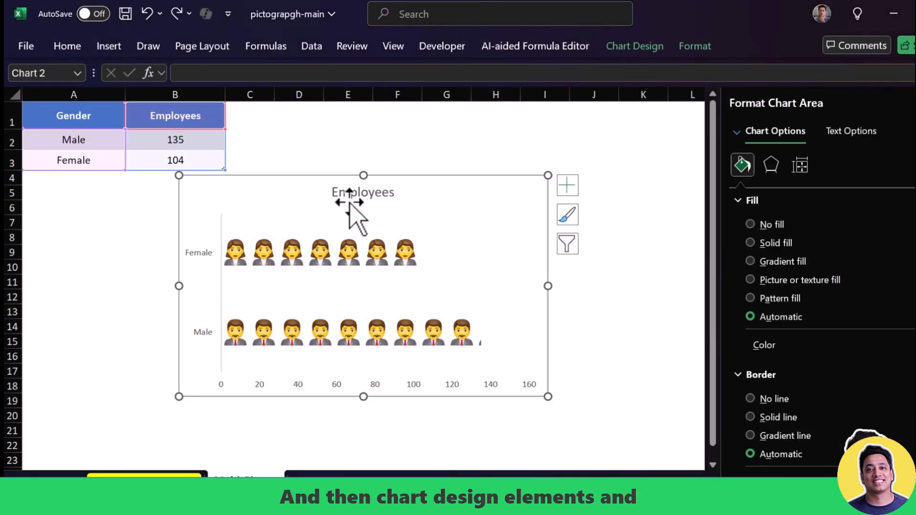
pyautogui.click(635, 46)
pyautogui.click(39, 91)
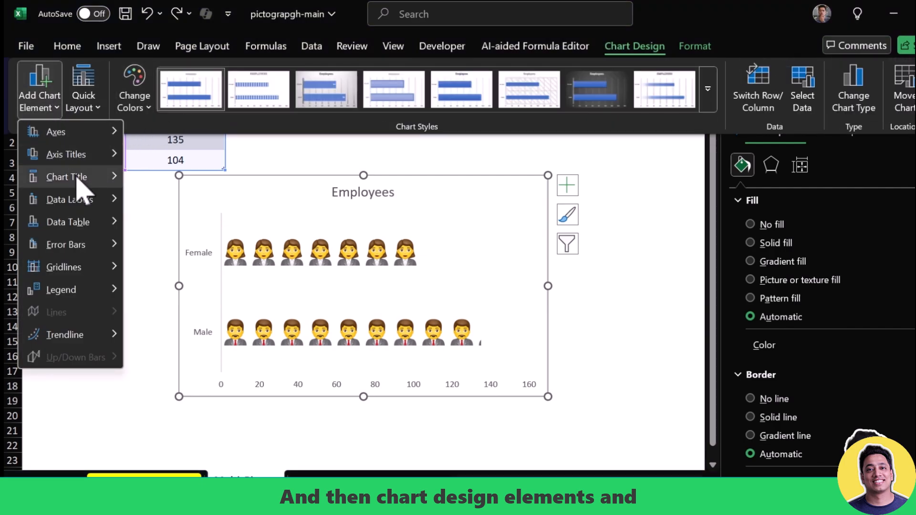
pyautogui.moveTo(81, 200)
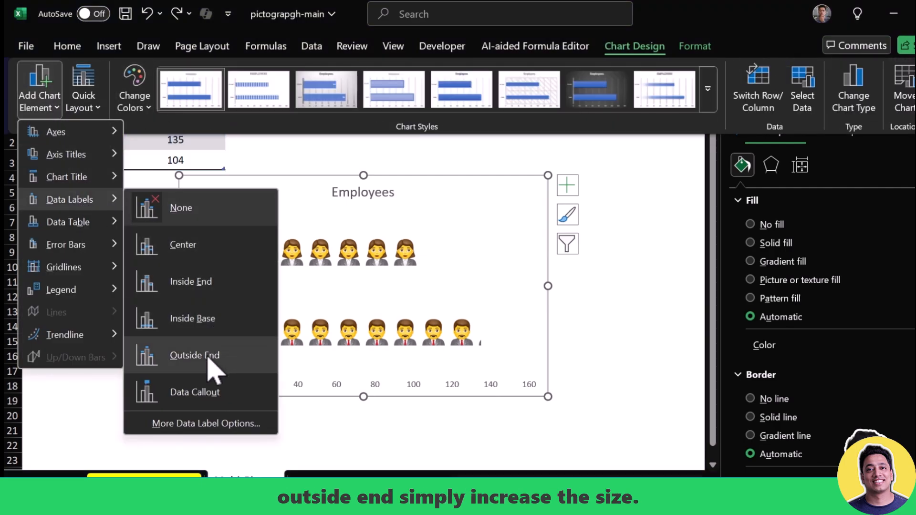
pyautogui.click(209, 358)
# Format the gender chart's data labels as bold, 12 pt text in the standard green color.
pyautogui.click(435, 253)
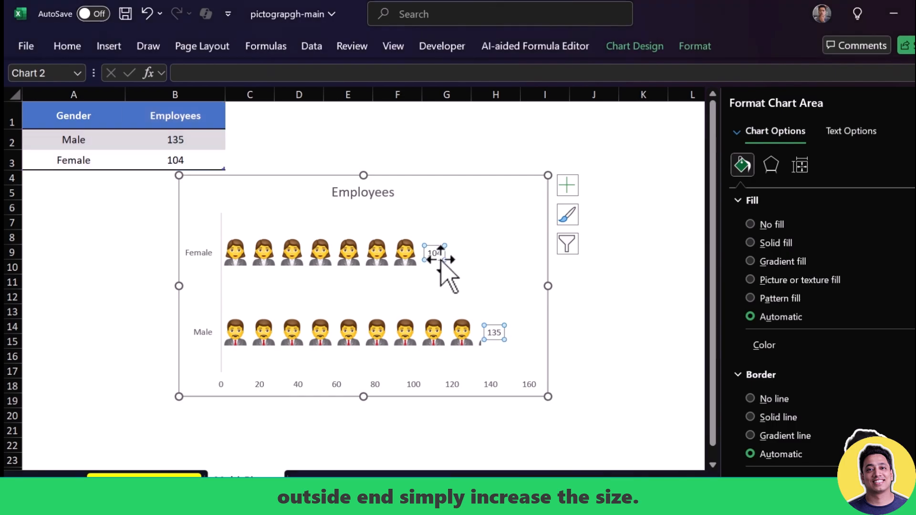
pyautogui.click(117, 49)
pyautogui.click(76, 46)
pyautogui.click(182, 89)
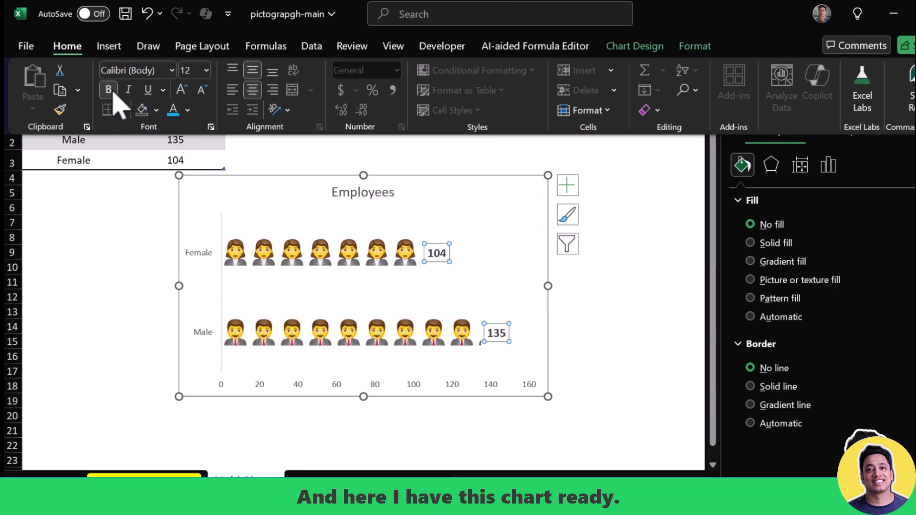
pyautogui.click(188, 109)
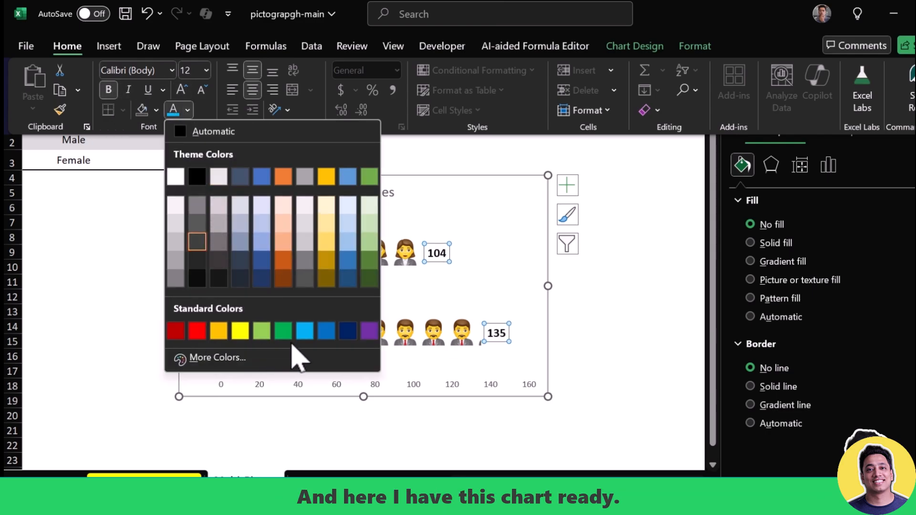
pyautogui.click(282, 329)
pyautogui.click(122, 337)
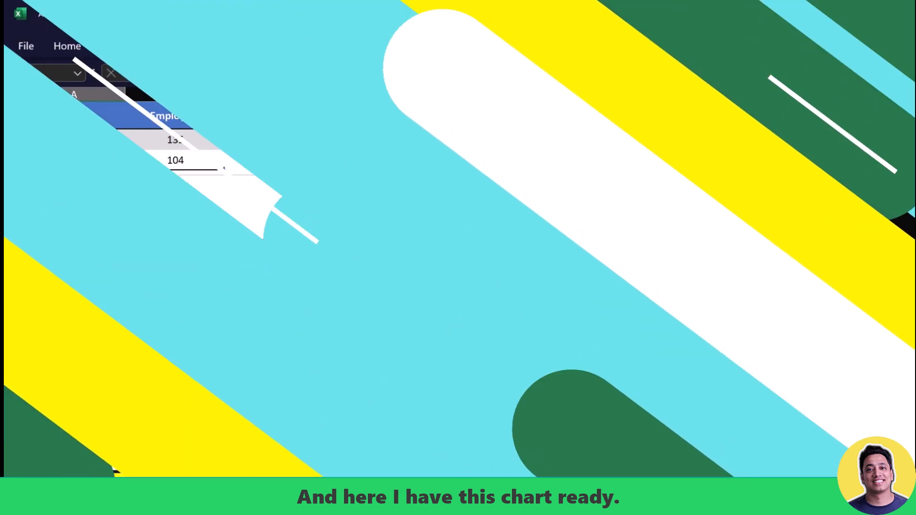